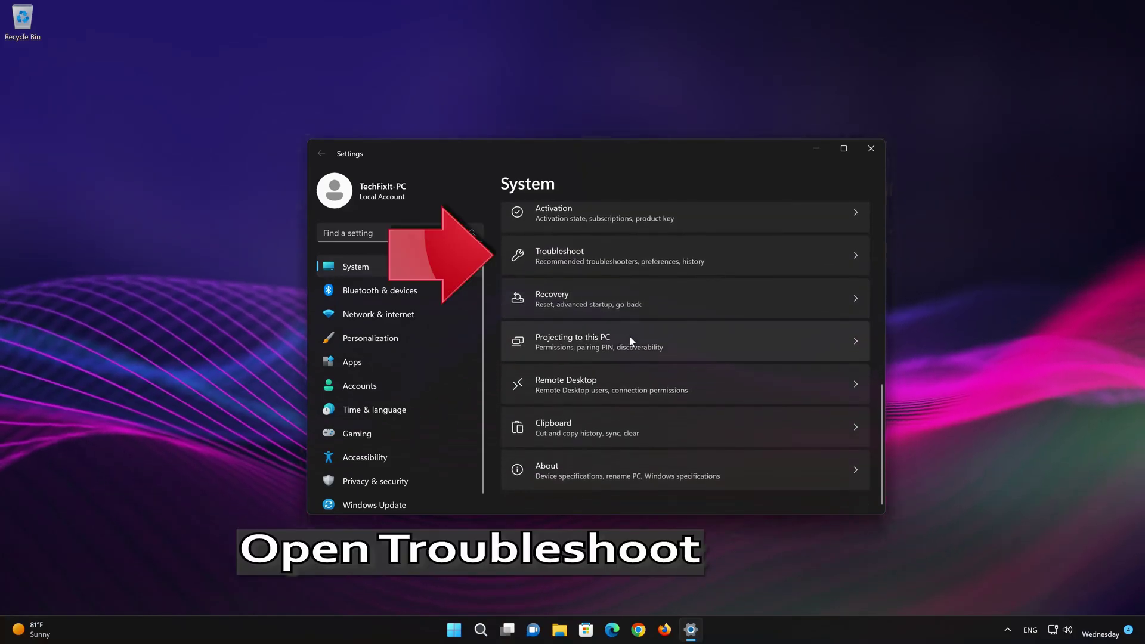
- Run the Windows Update troubleshooter from the list of other troubleshooters in the Troubleshoot settings
left_click(654, 257)
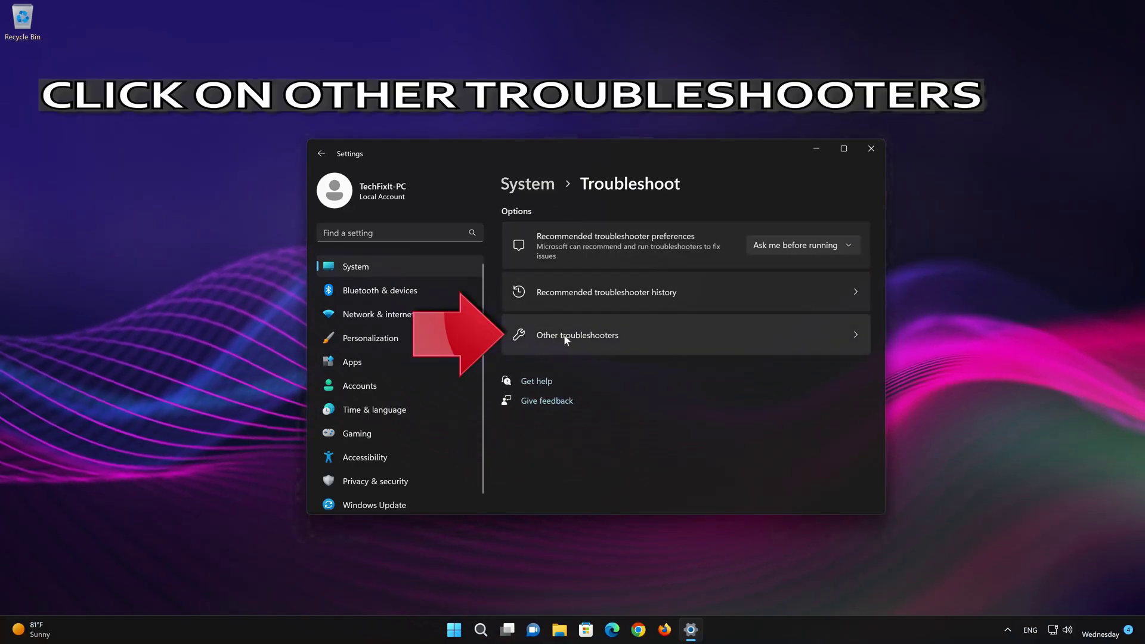
left_click(614, 338)
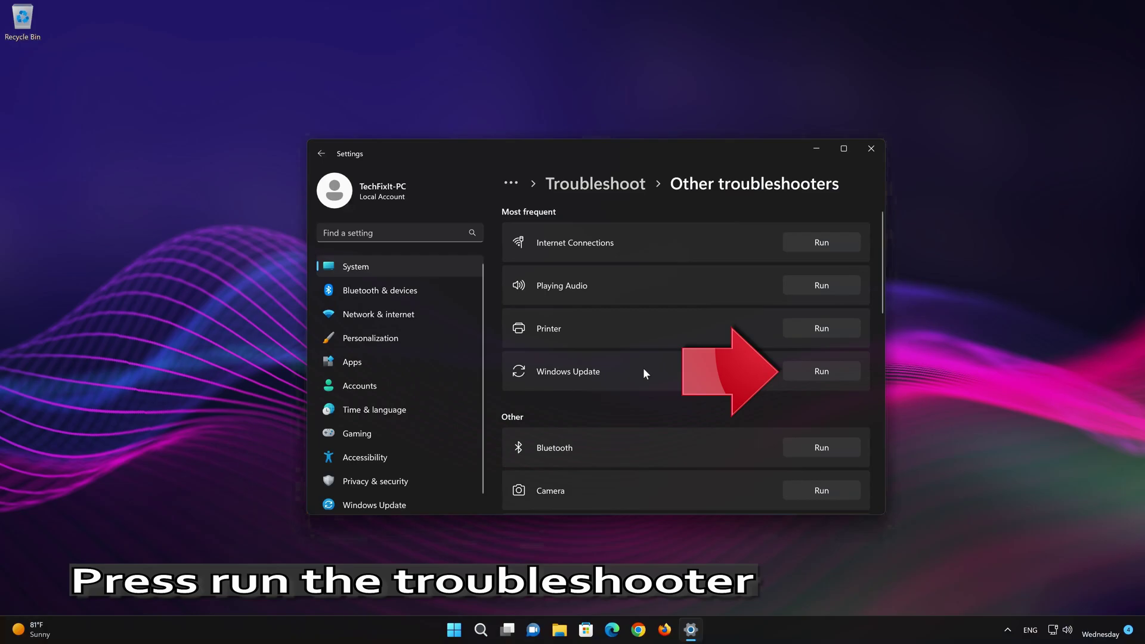
left_click(823, 371)
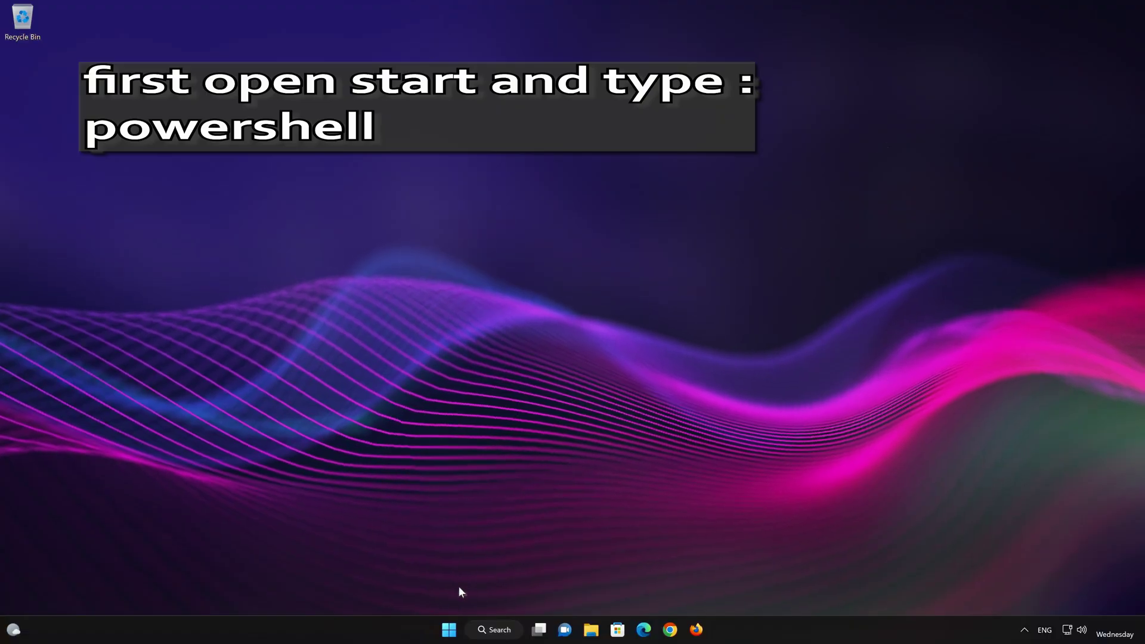
- Find Windows PowerShell, start it as administrator with permission to make changes, and move its window to the middle of the desktop
left_click(449, 629)
type("pow")
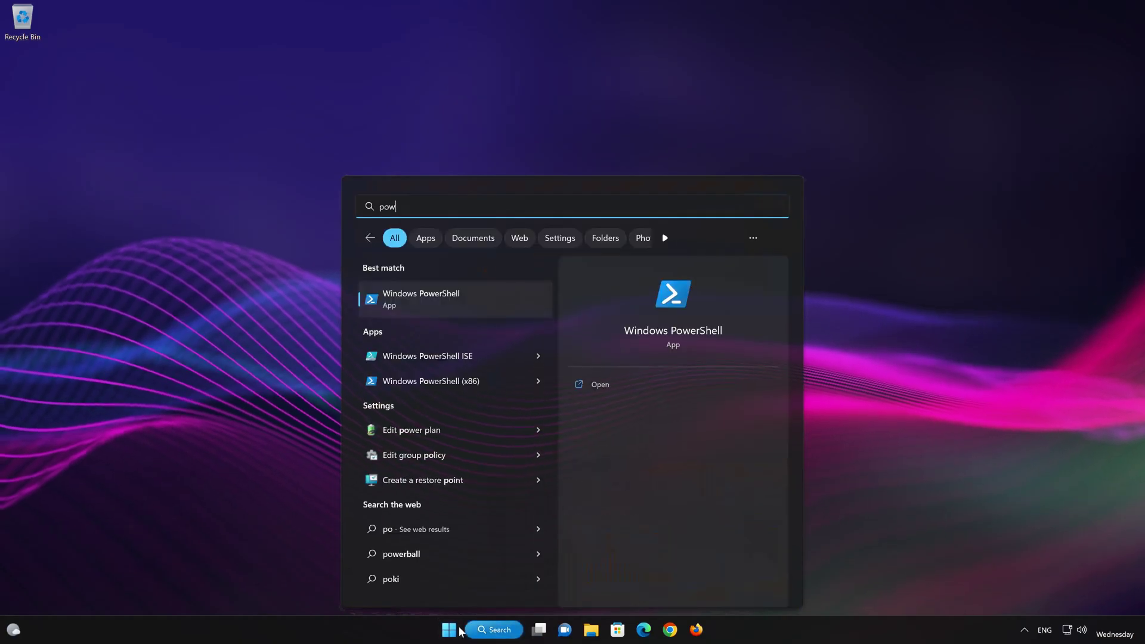
type("ershll")
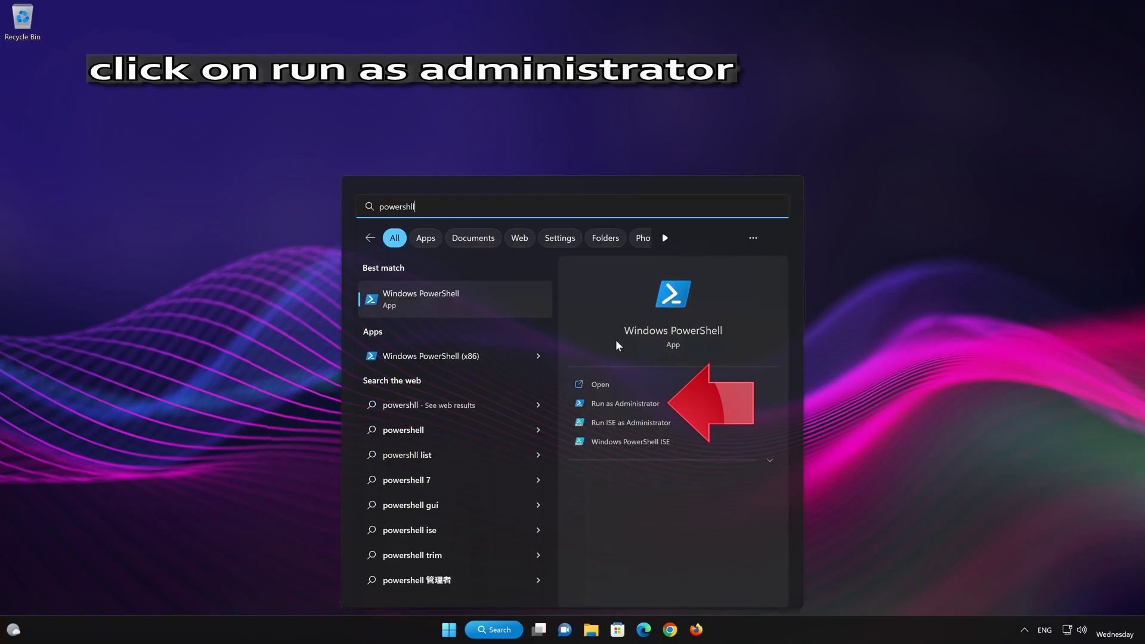
left_click(639, 400)
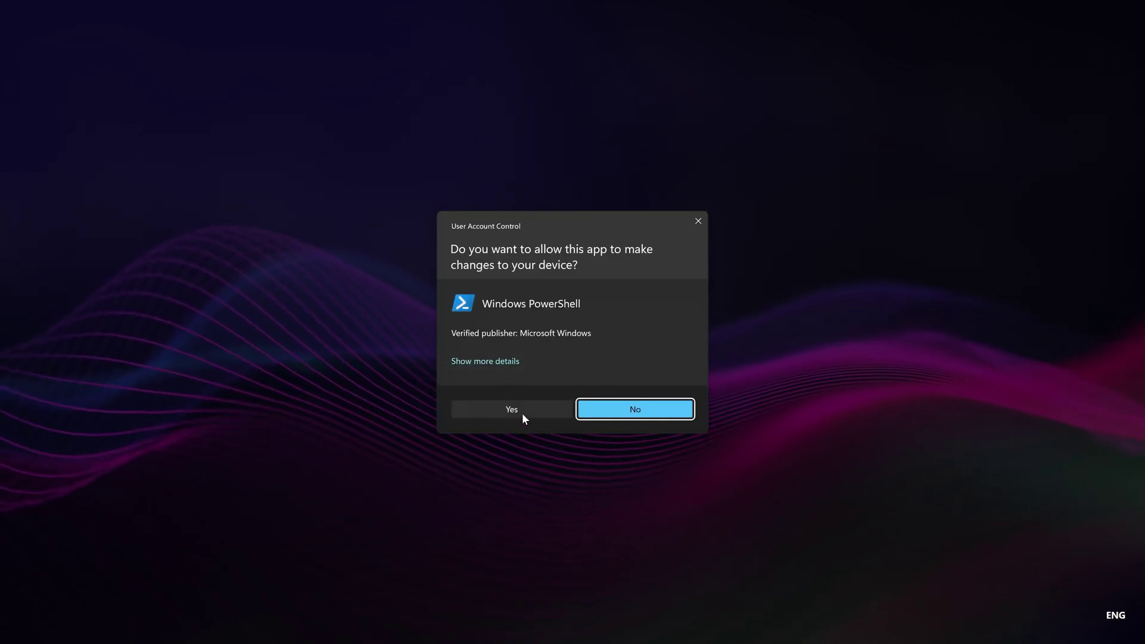
left_click(522, 416)
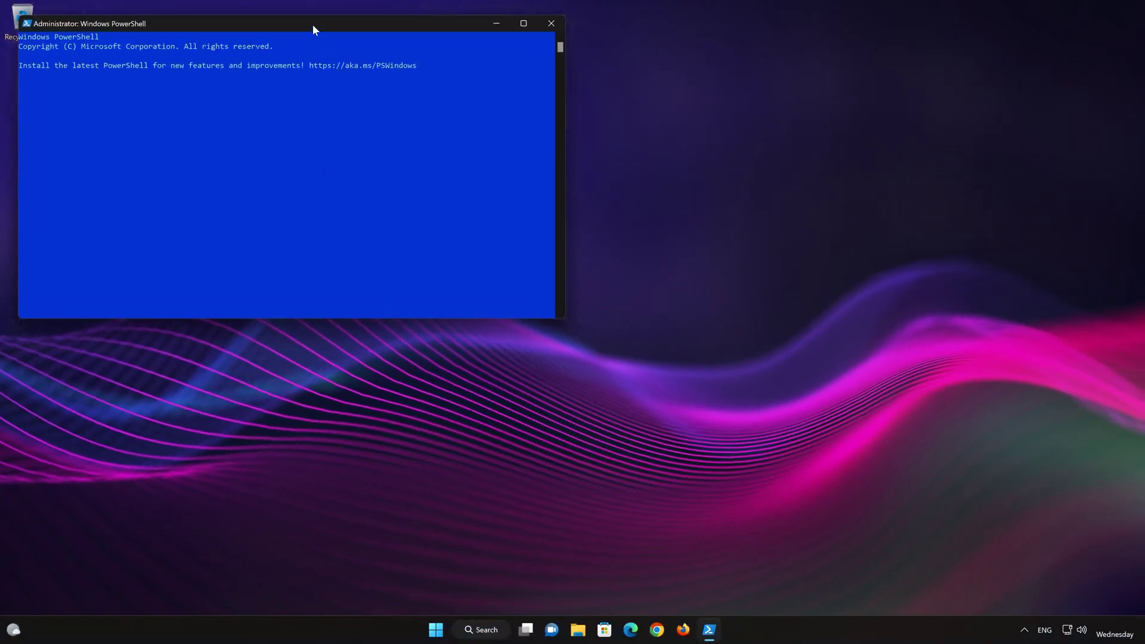
left_click_drag(314, 25, 616, 150)
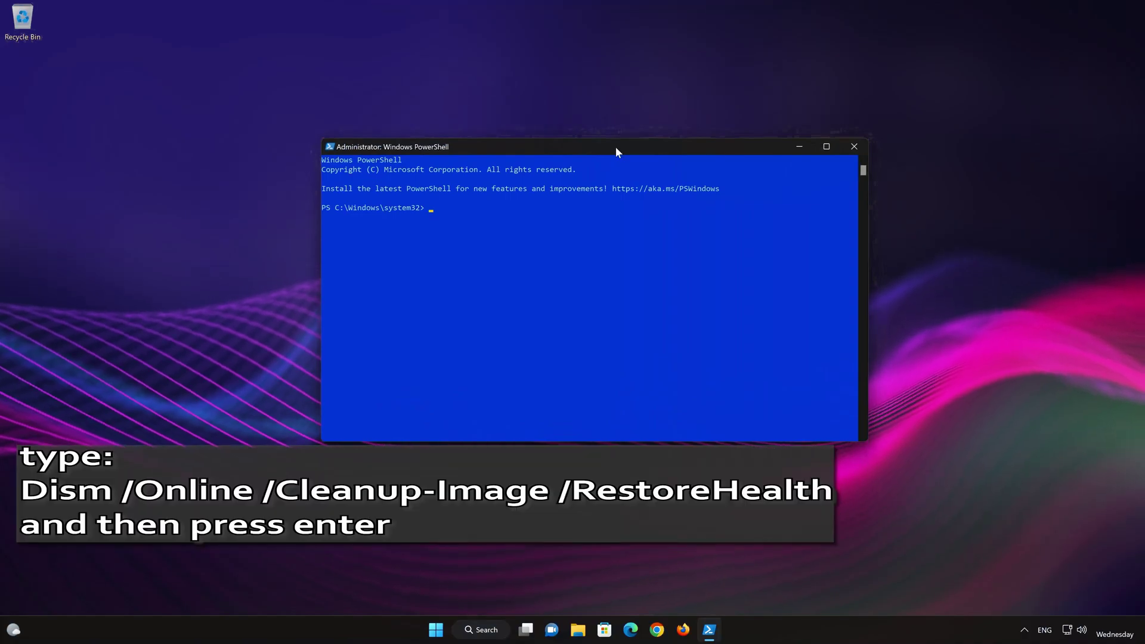
- Run the command Dism /Online /Cleanup-Image /RestoreHealth in PowerShell to repair the Windows image
type("Dism /Online ")
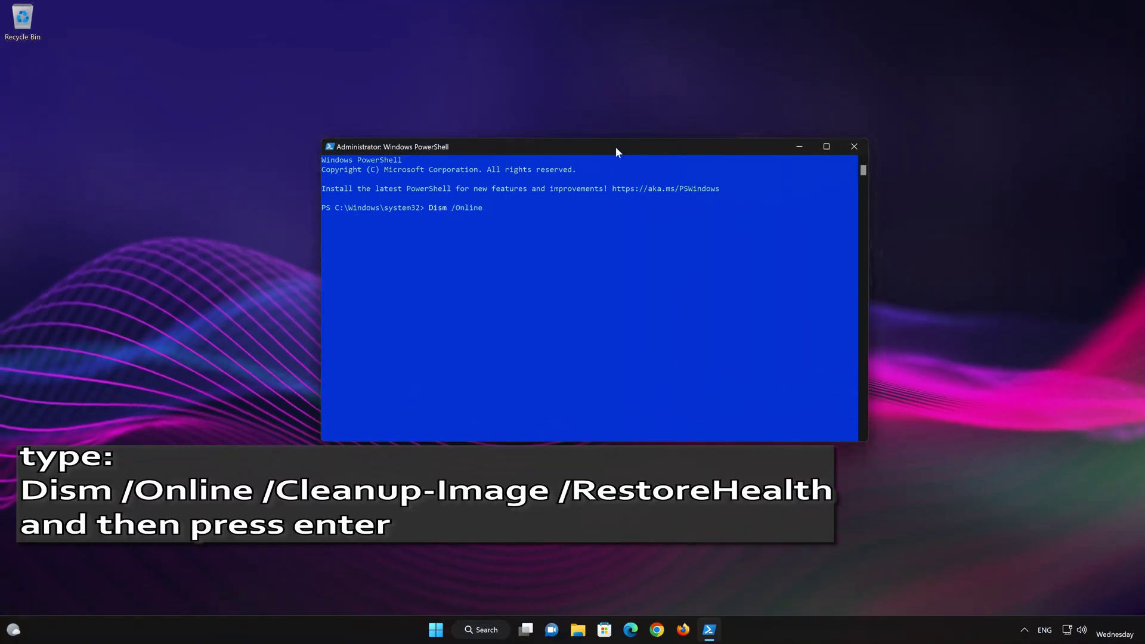
type("/Clea")
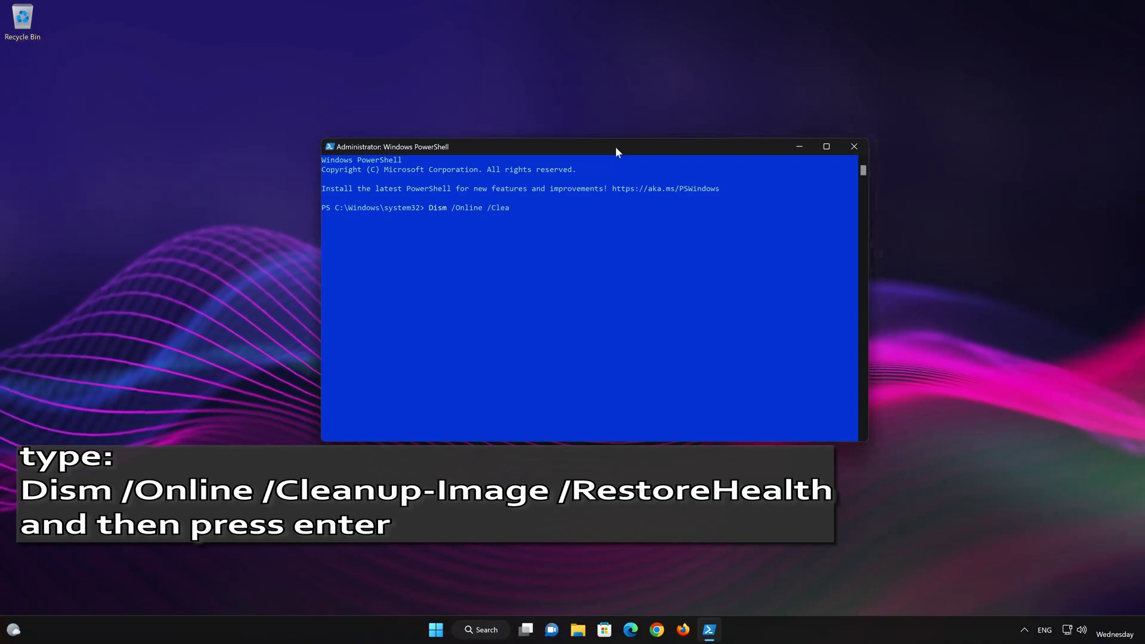
type("nup-Ima")
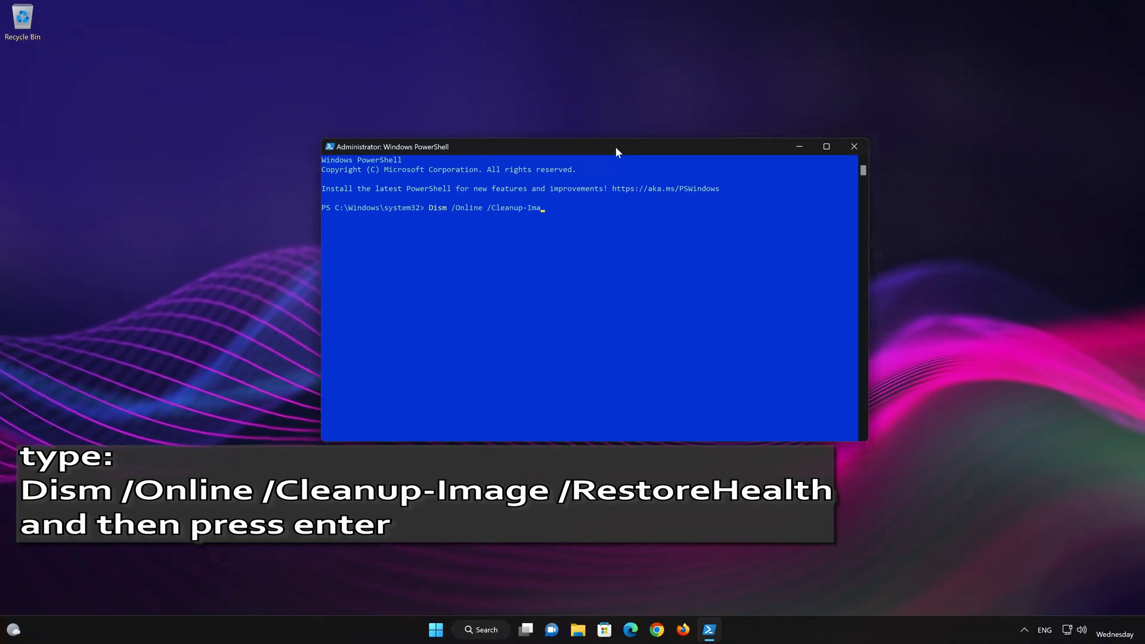
type("ge")
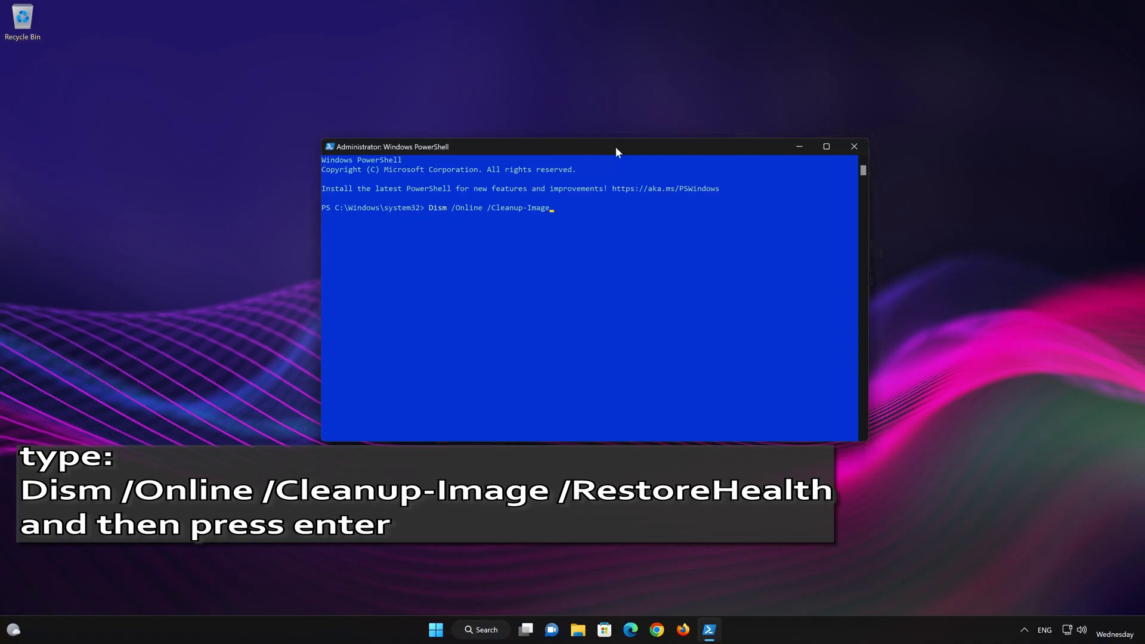
type(" /")
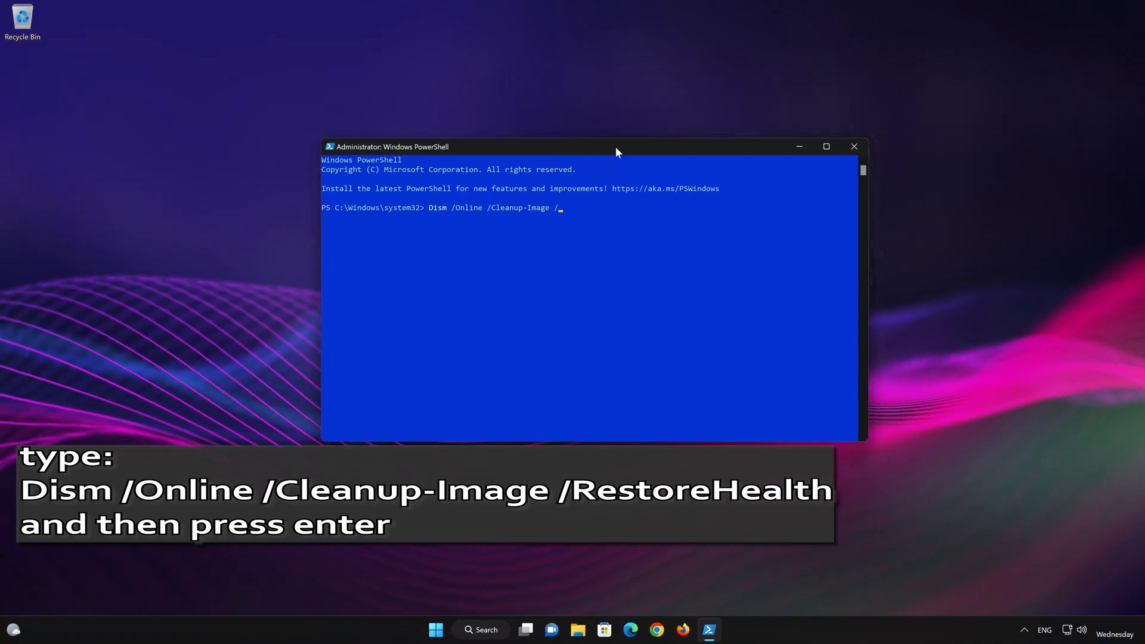
type("R")
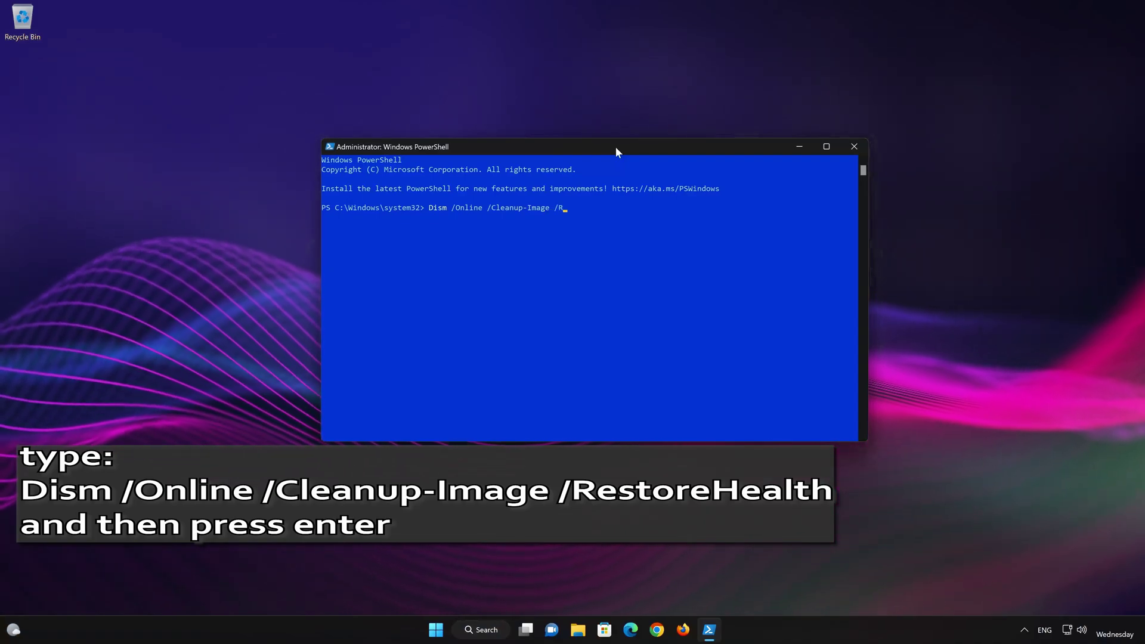
type("estoreHealth")
key("Return")
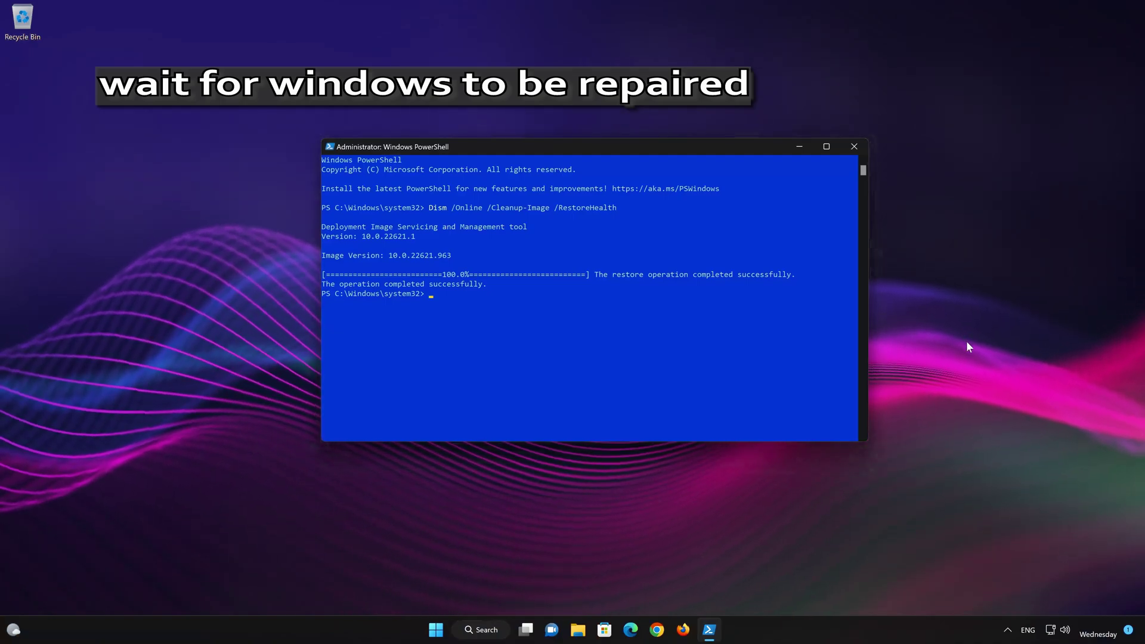
- Close the PowerShell session with the exit command
type("e")
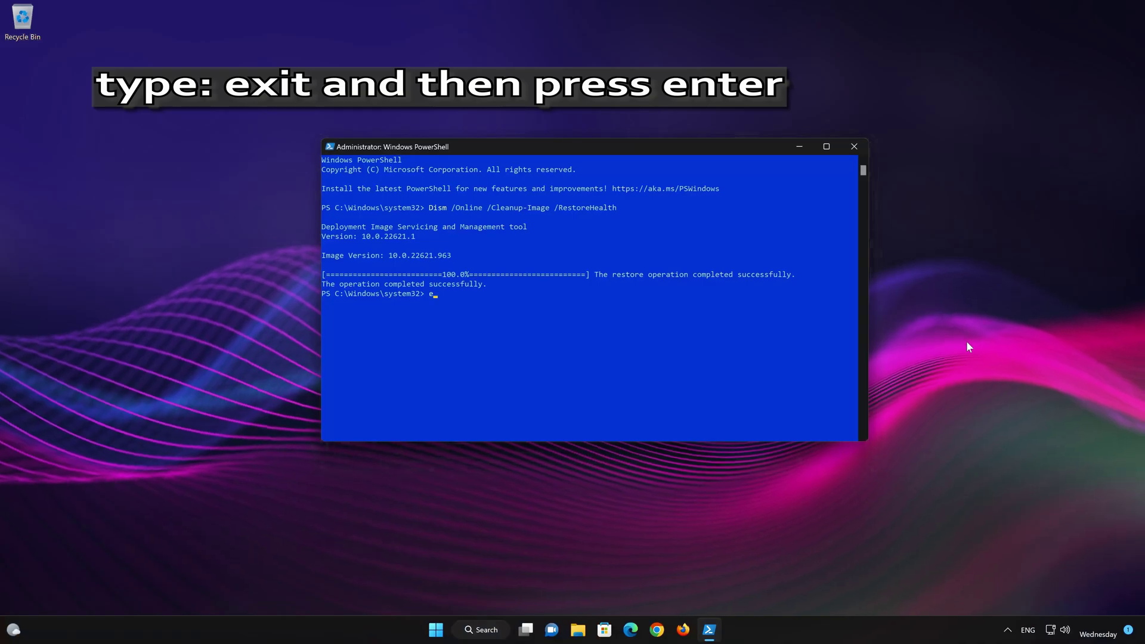
type("xi")
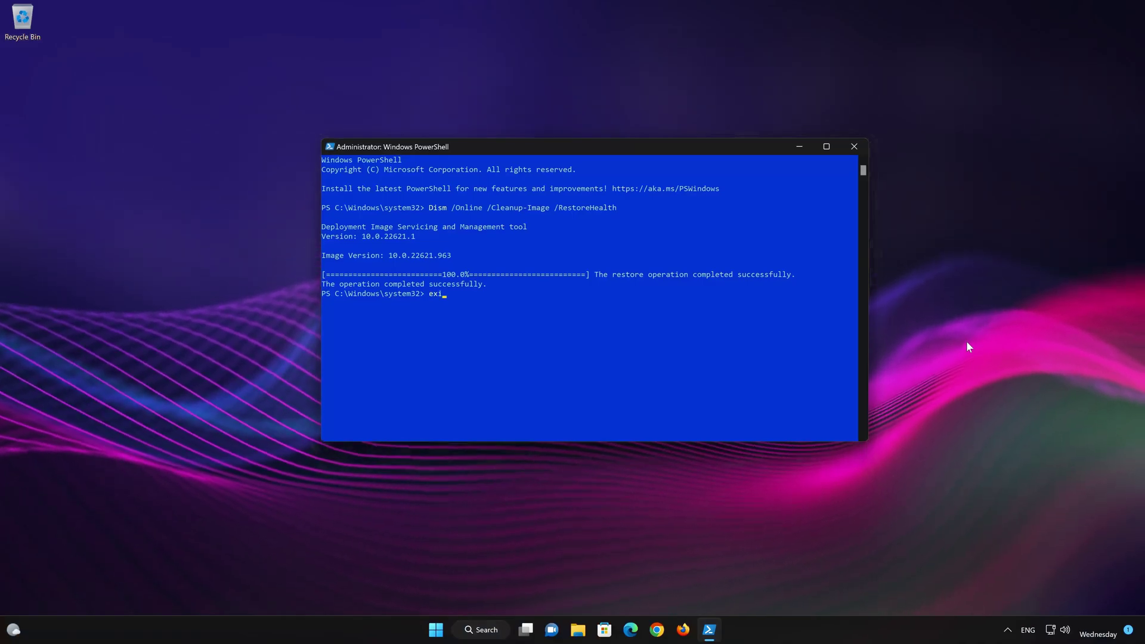
type("t")
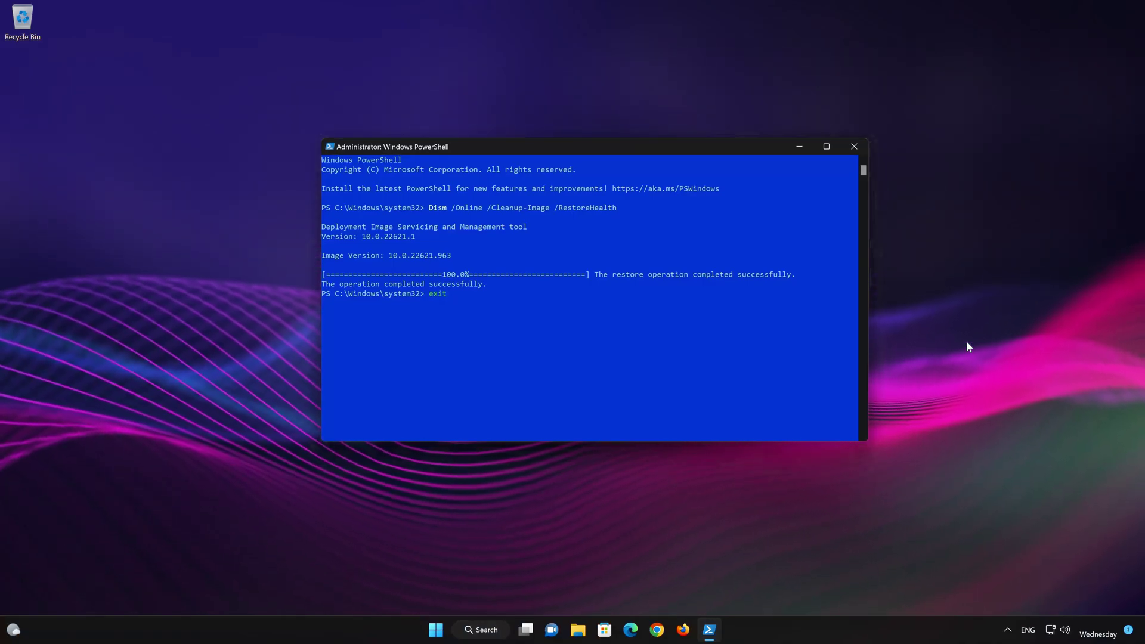
key("Return")
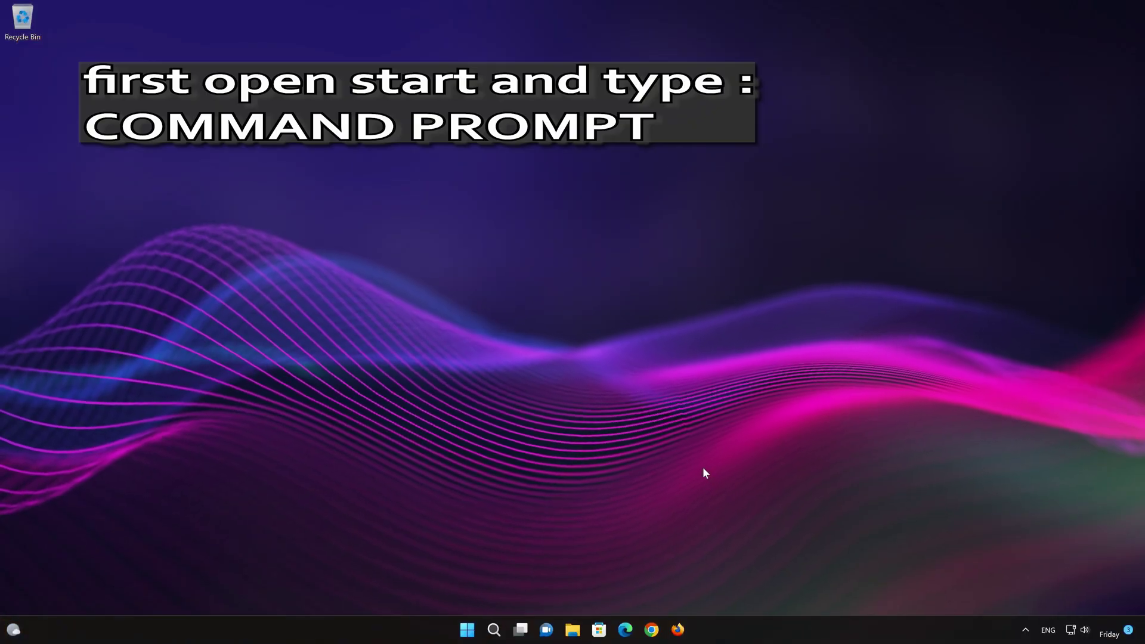
- Search for cmd, start Command Prompt as administrator with permission to make changes, and move its window to the middle of the desktop
key("super")
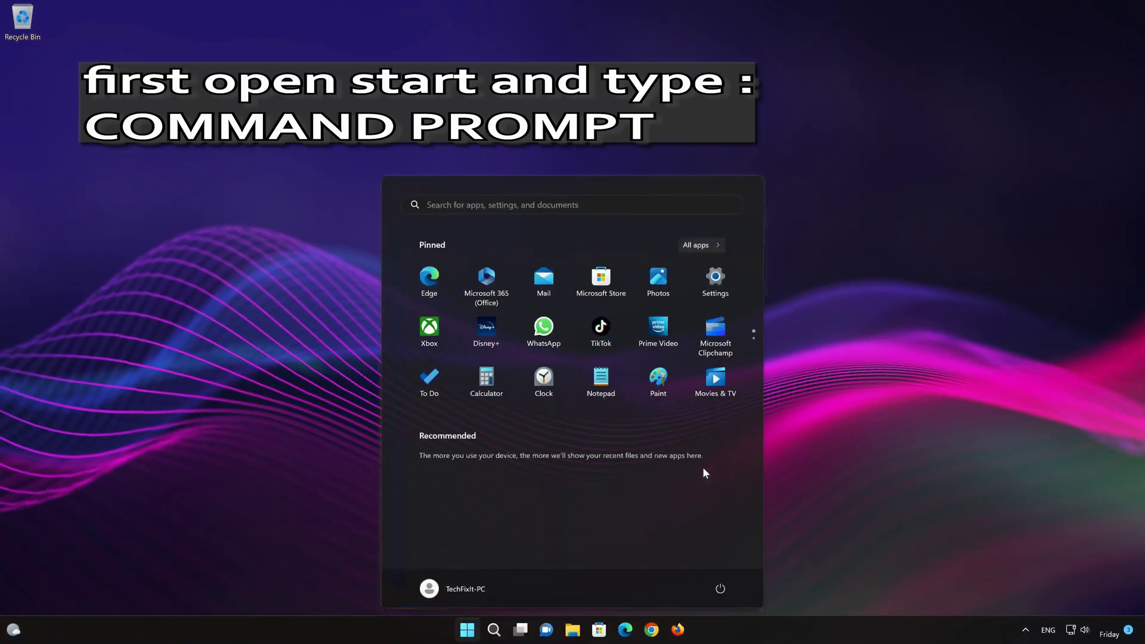
type("cmd")
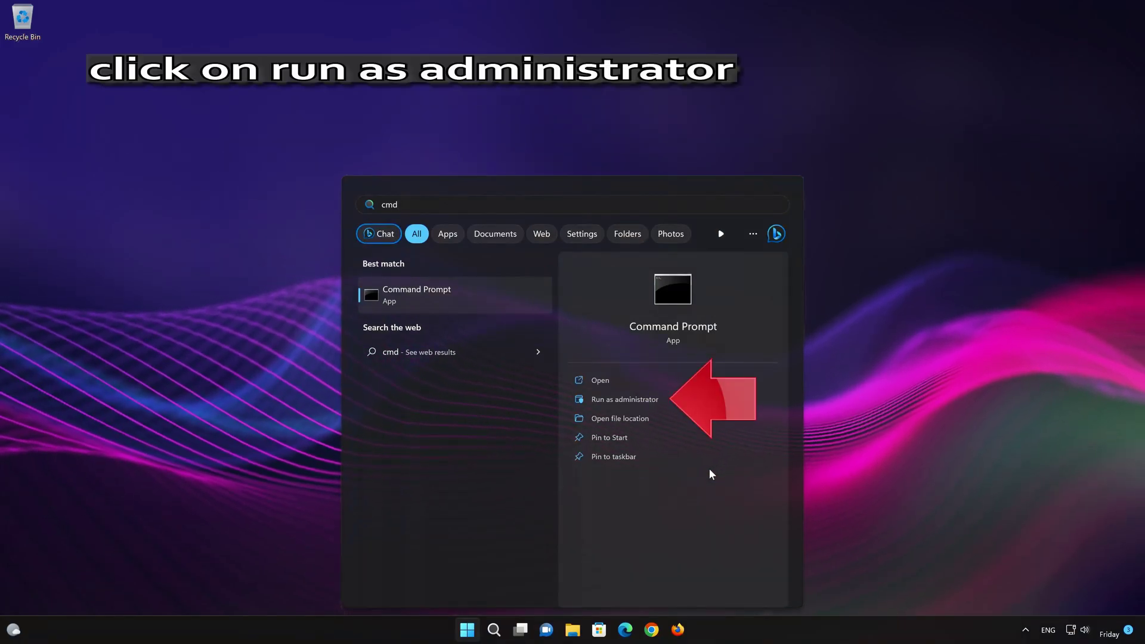
left_click(625, 399)
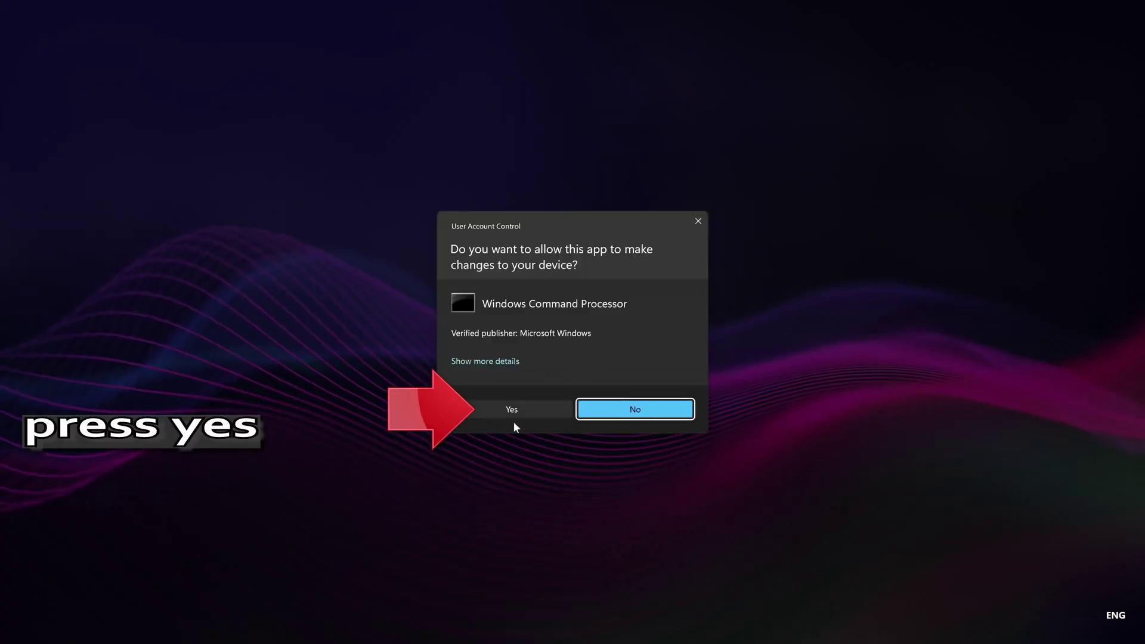
left_click(506, 408)
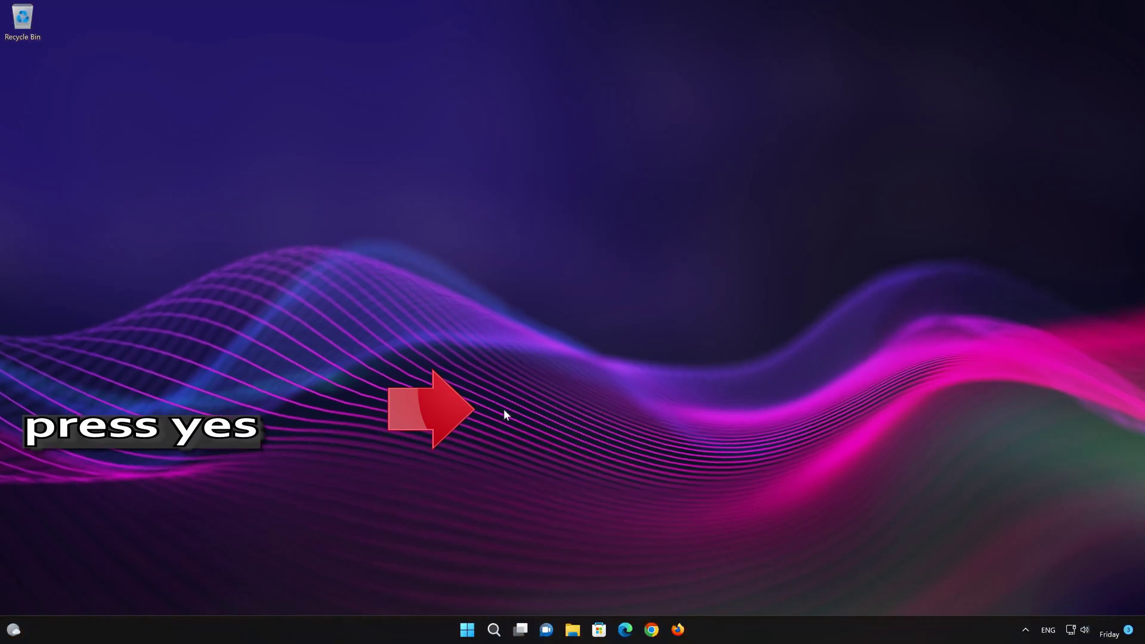
left_click_drag(490, 116, 700, 171)
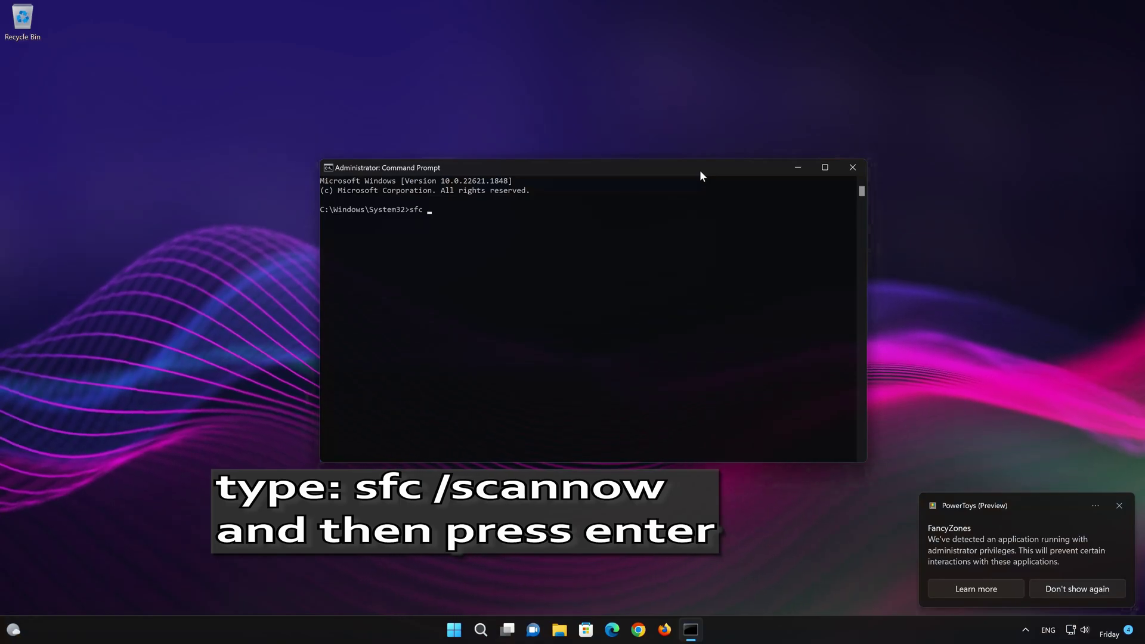
- Scan the system files with sfc /scannow, and close Command Prompt with the exit command
type("sfc /scannow")
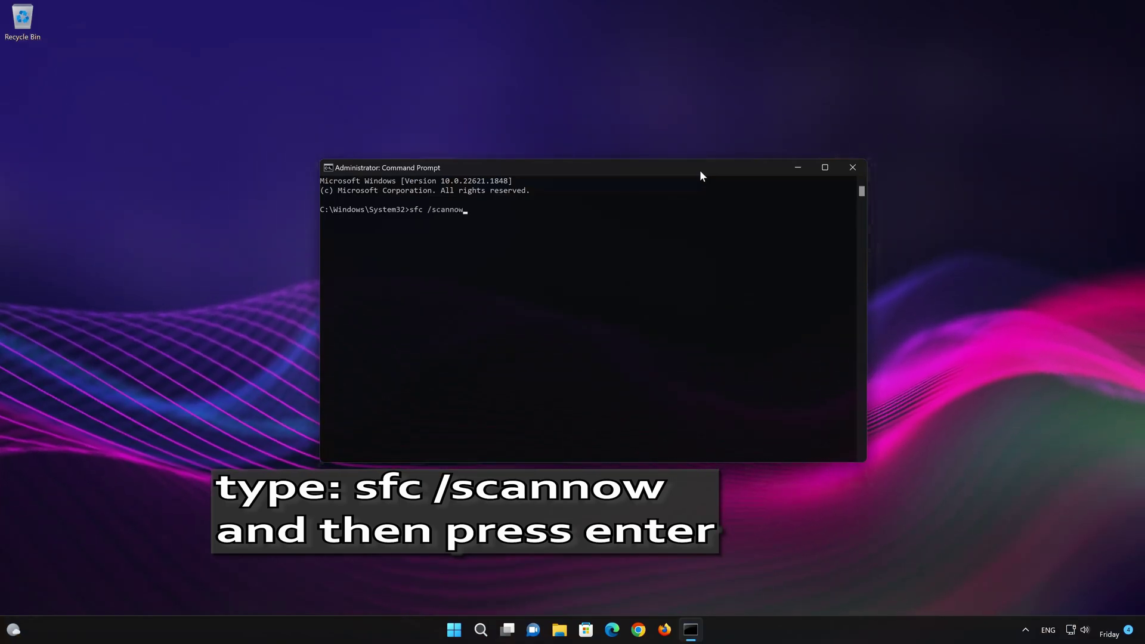
key("Return")
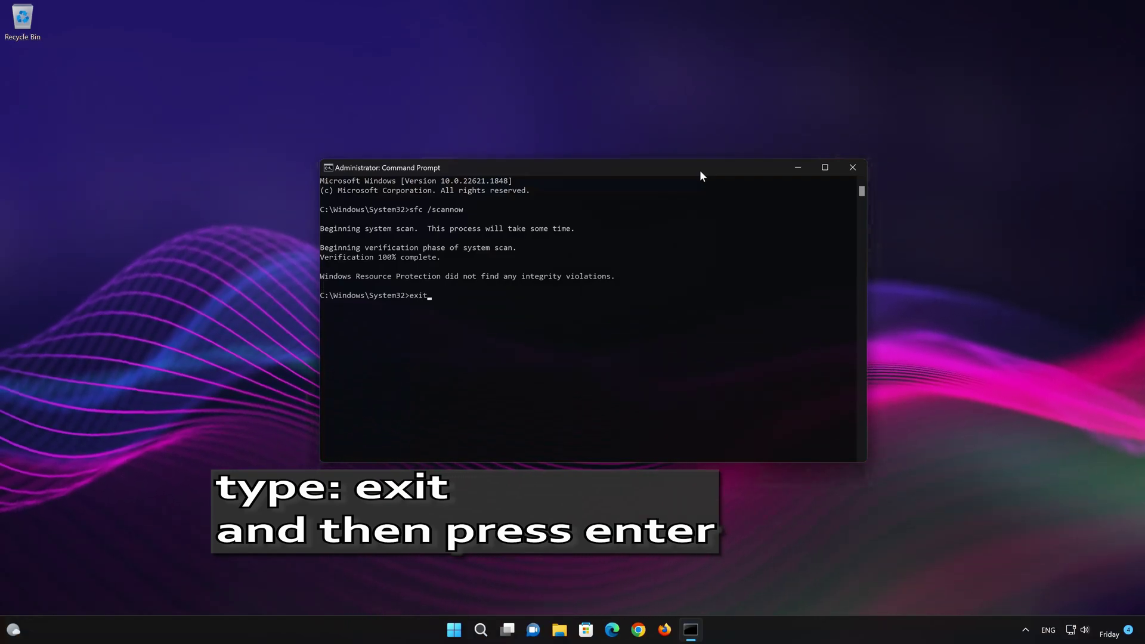
key("Return")
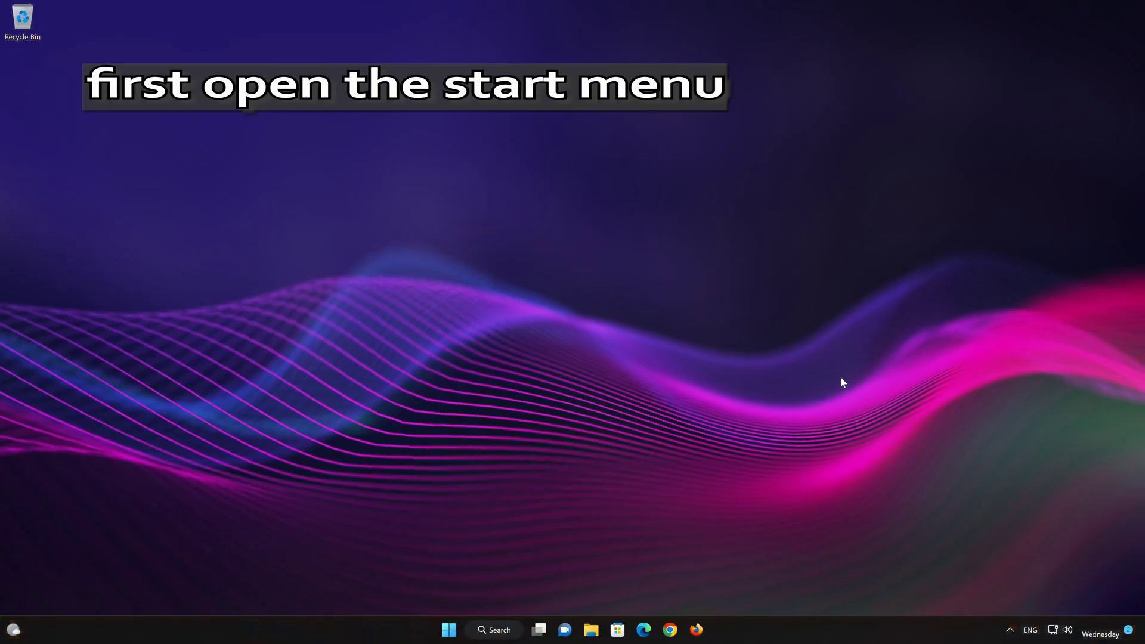
- Open the Settings app and go to the advanced options of Windows Update
left_click(449, 629)
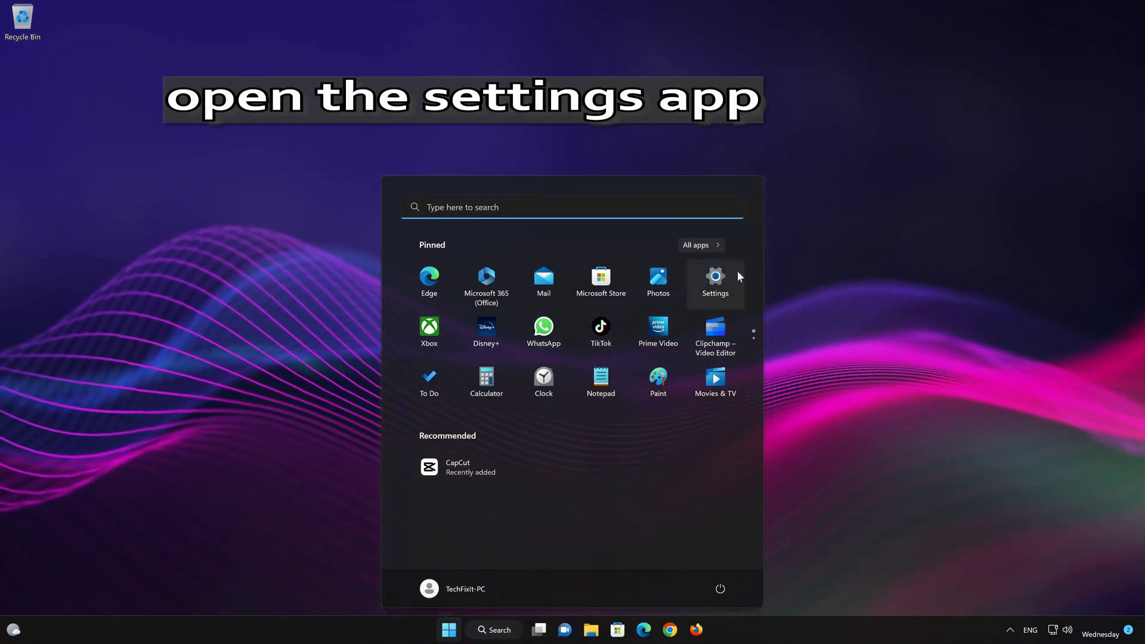
left_click(716, 279)
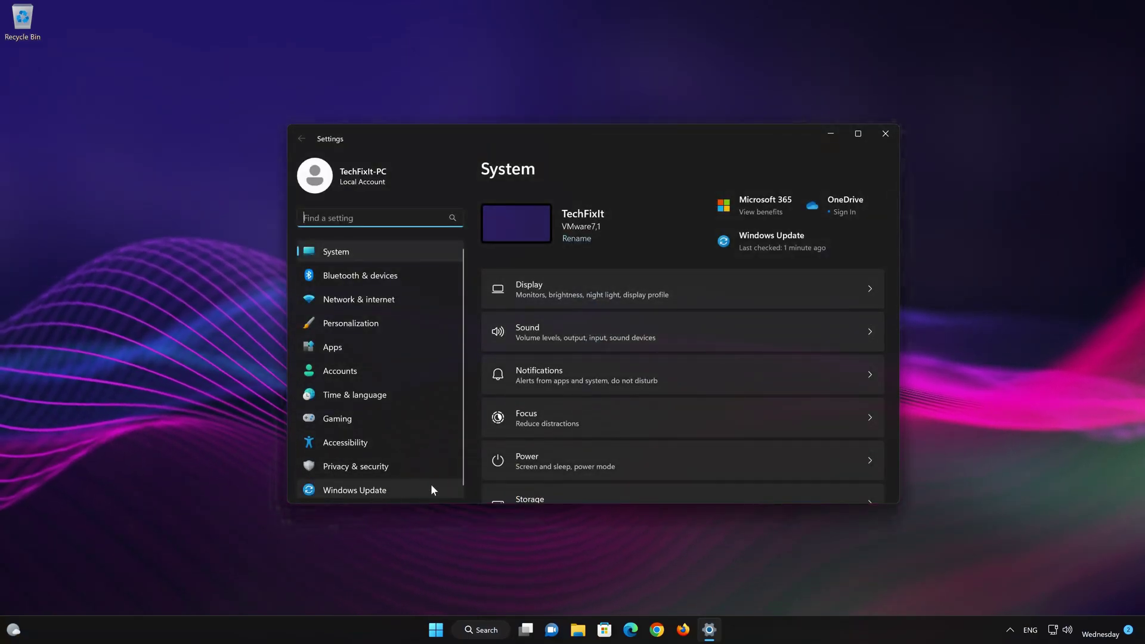
left_click(383, 490)
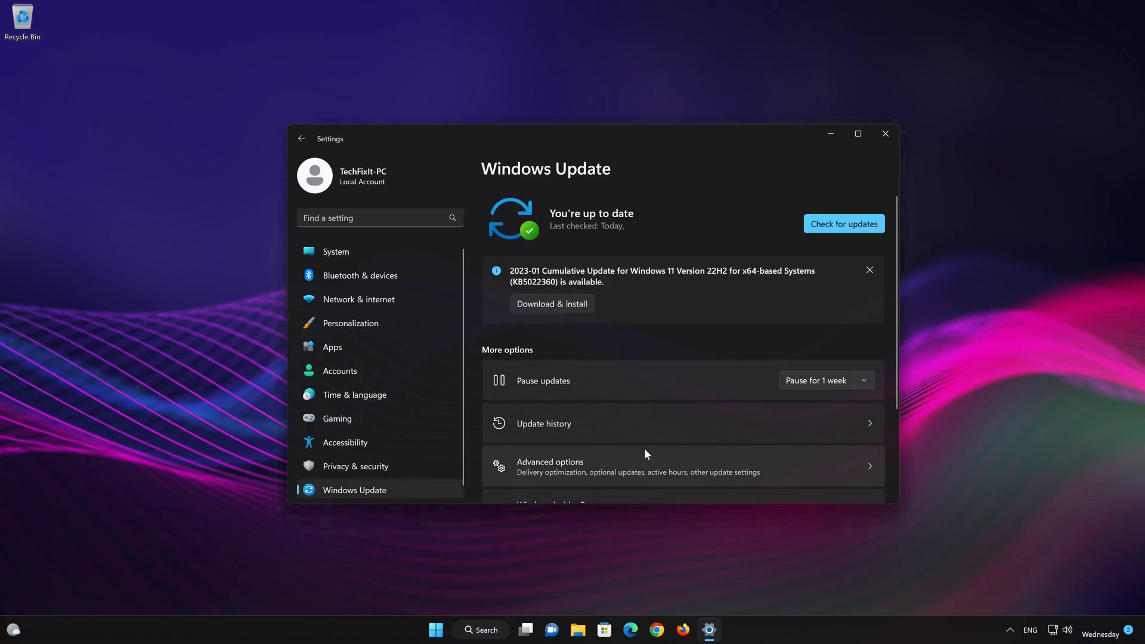
scroll(644, 454, "down", 3)
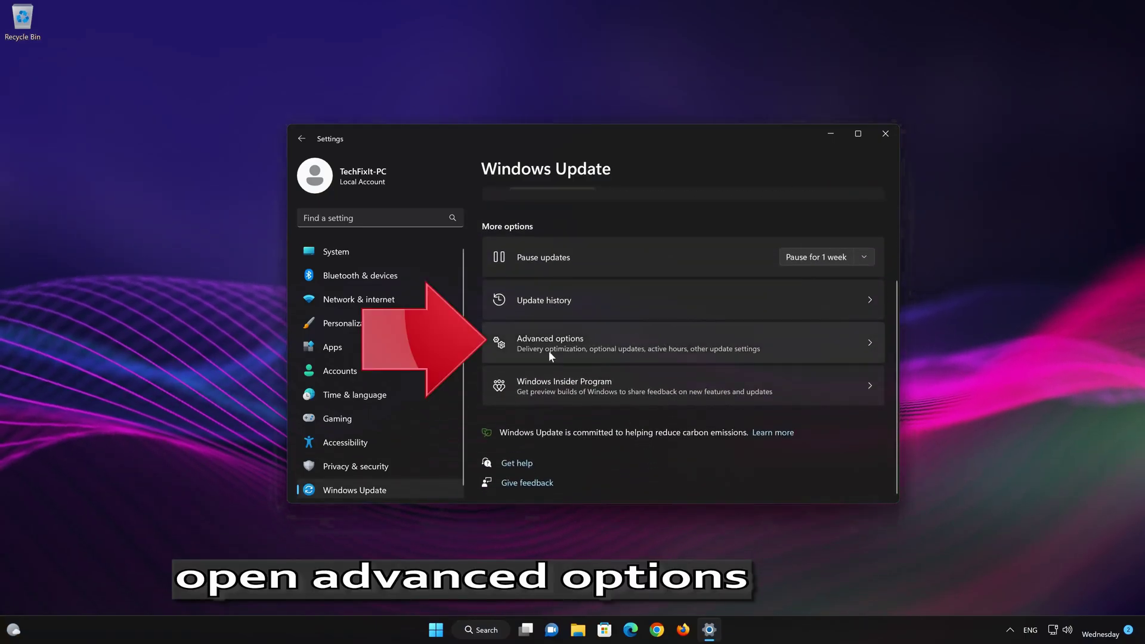
left_click(581, 345)
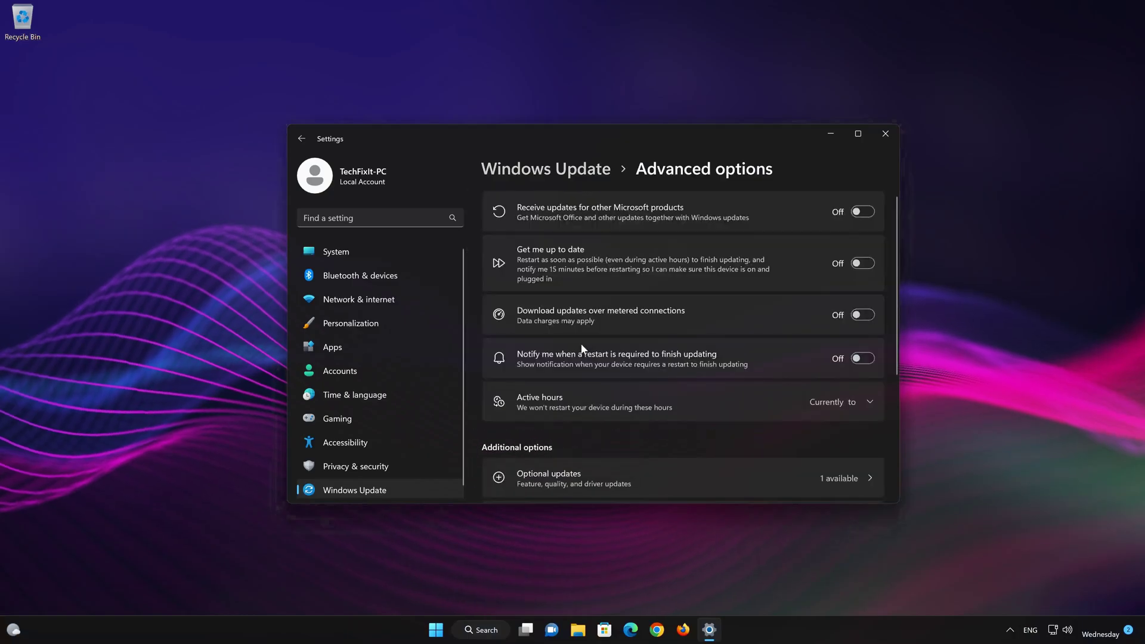
- Open the Recovery options from Windows Update's advanced options and restart the PC into Advanced startup
scroll(582, 349, "down", 3)
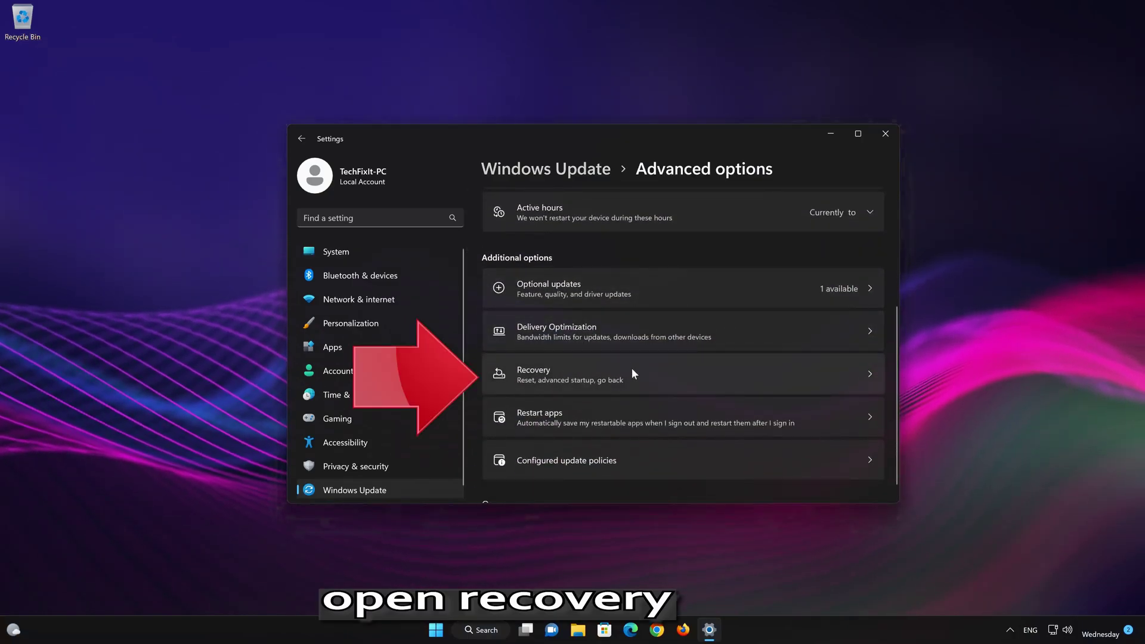
left_click(581, 369)
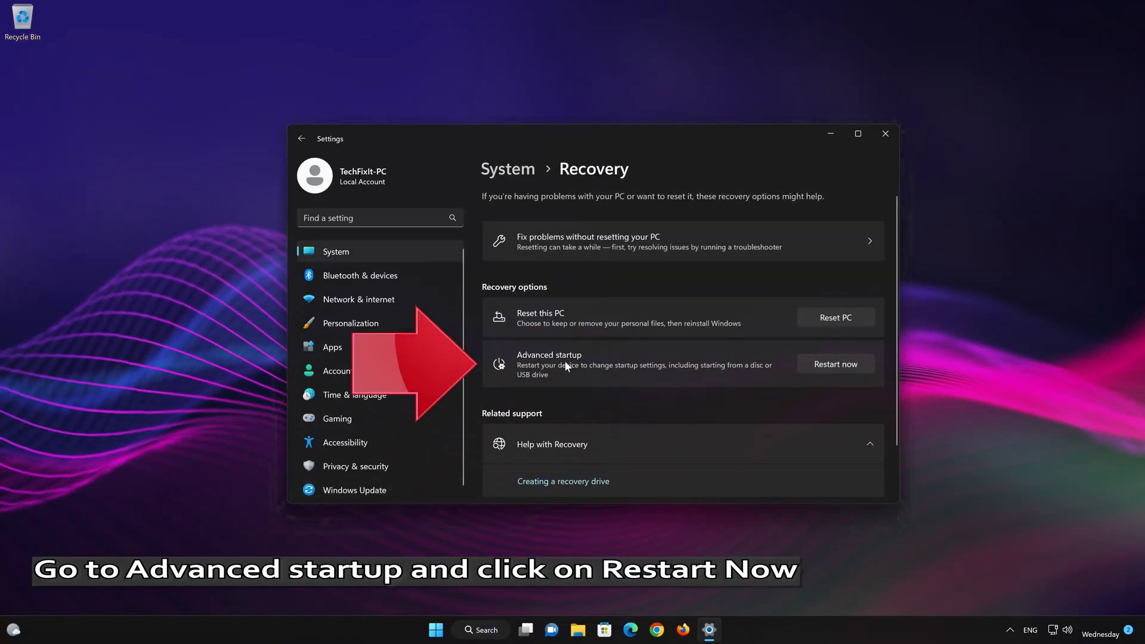
left_click(836, 364)
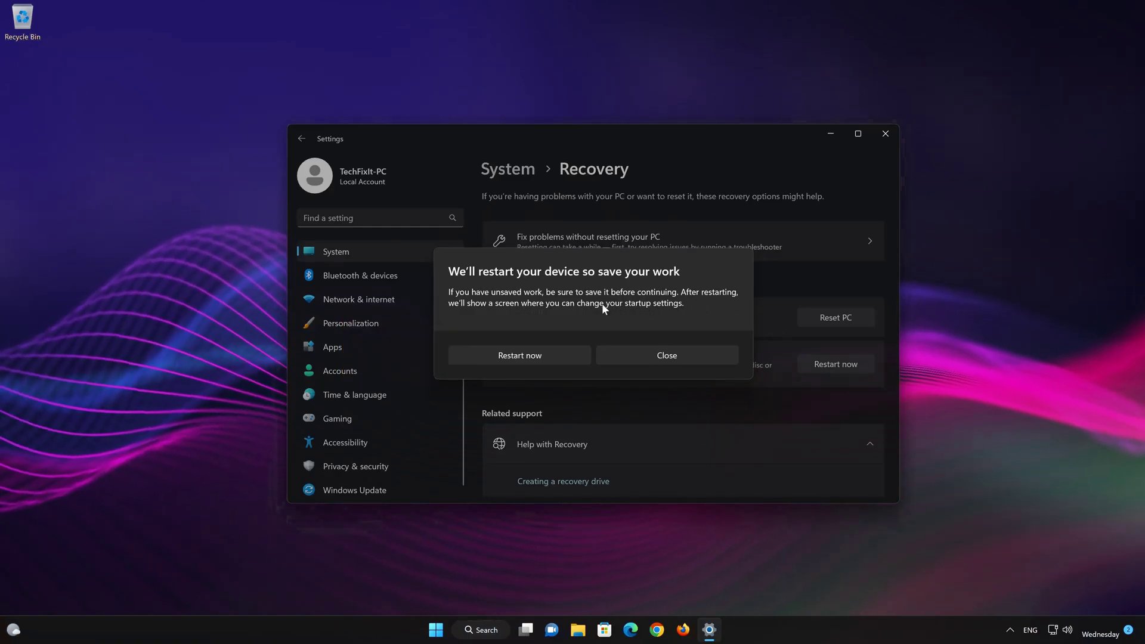
left_click(546, 352)
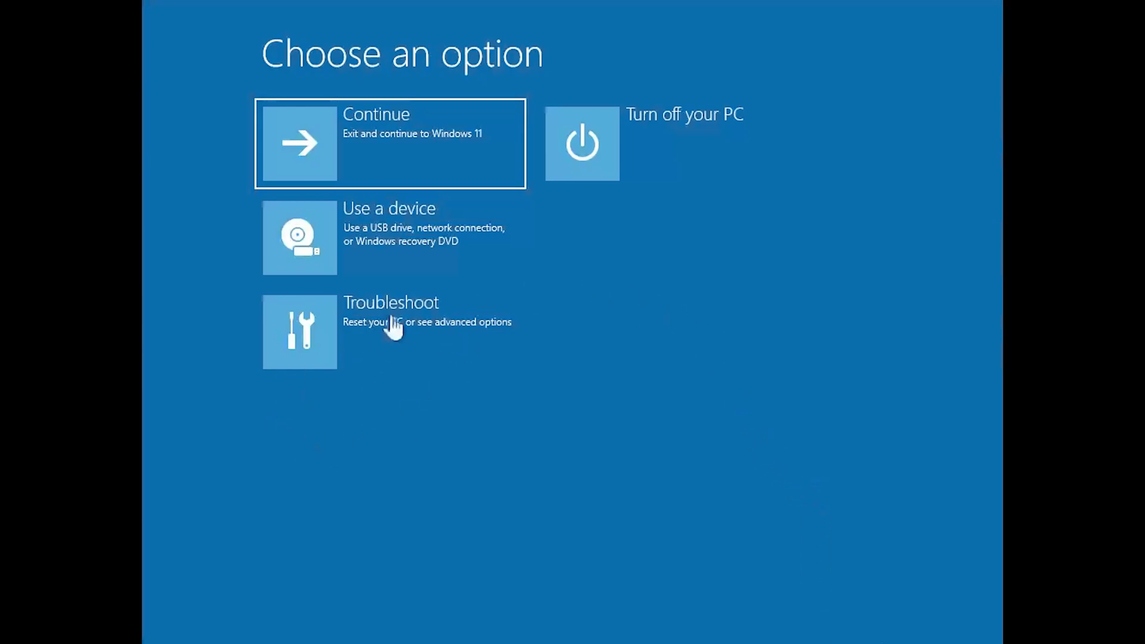
- Go through Troubleshoot and Advanced options to Startup Settings, restart, and choose Enable Safe Mode
left_click(319, 352)
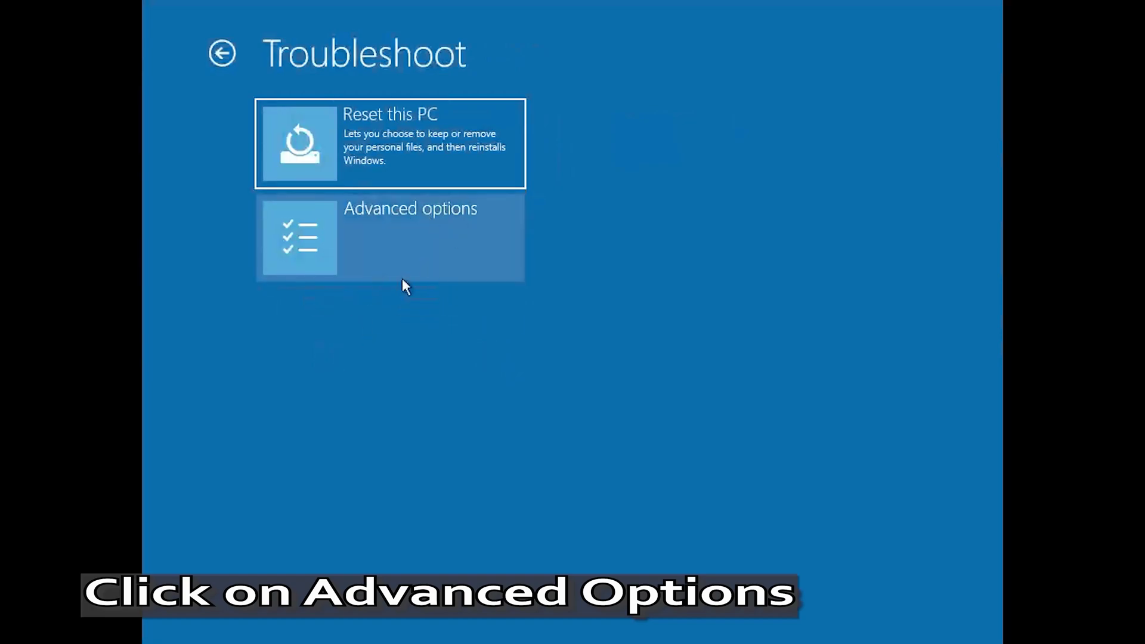
left_click(419, 246)
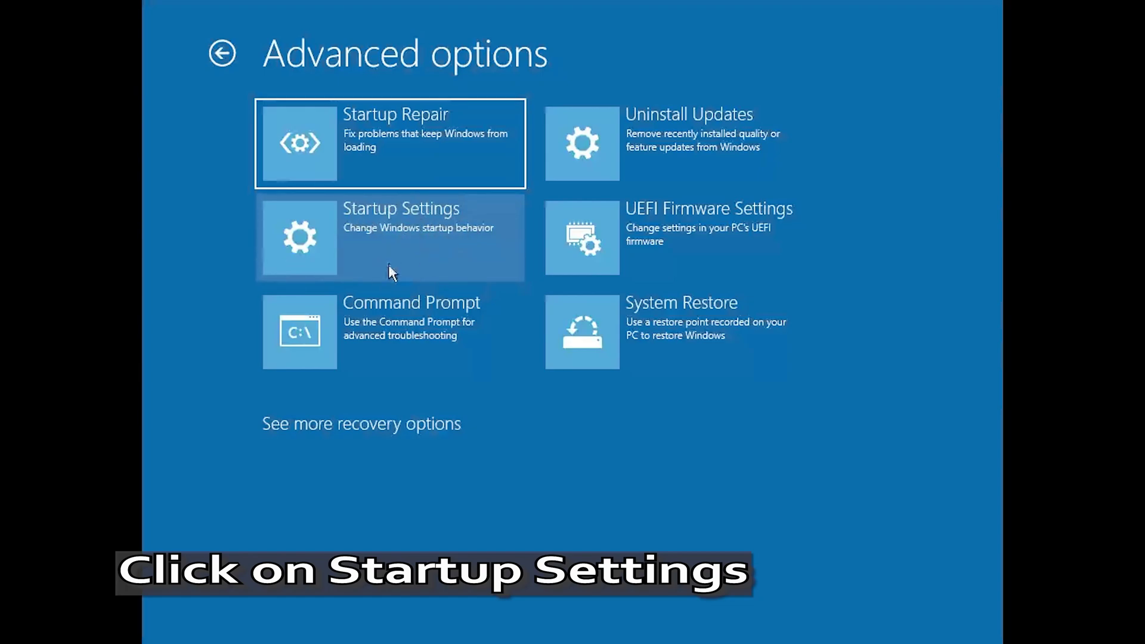
left_click(434, 237)
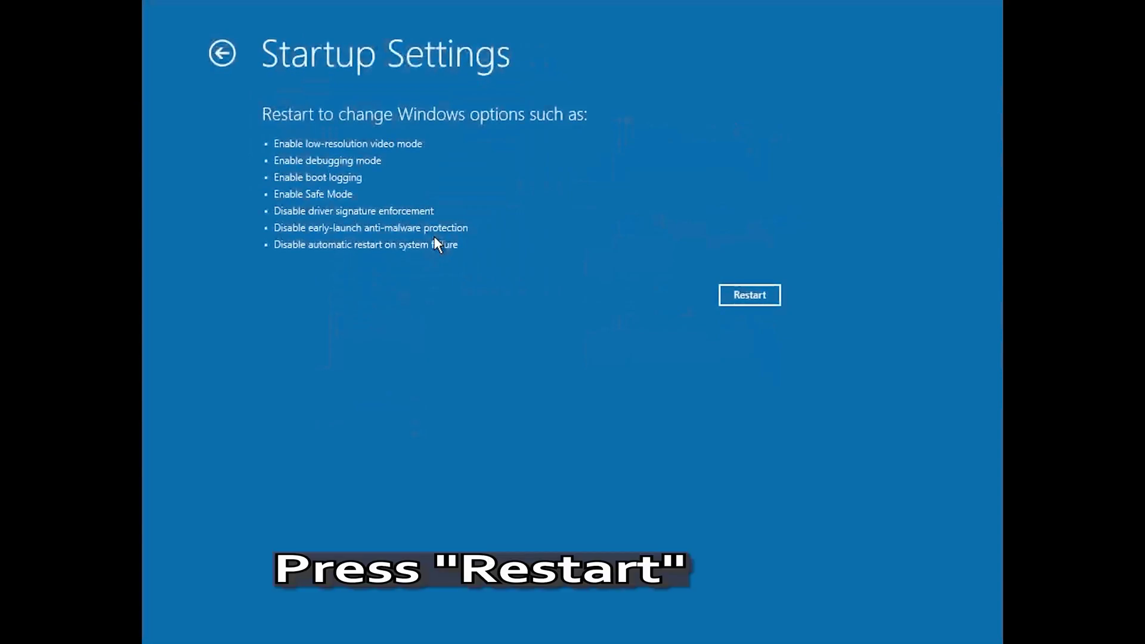
left_click(749, 295)
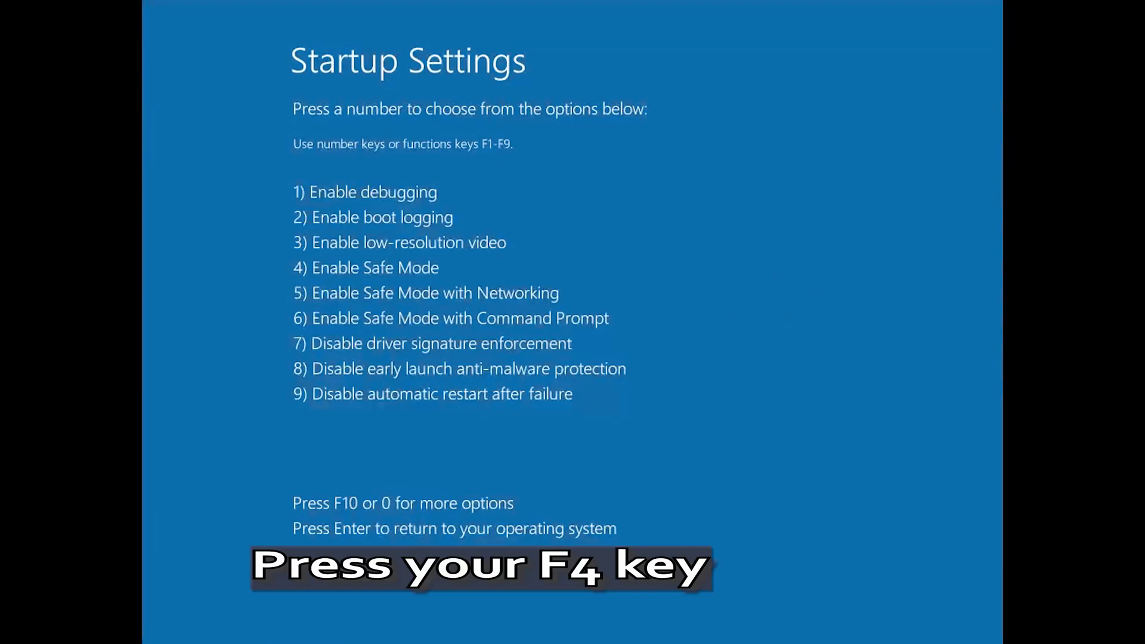
key("F4")
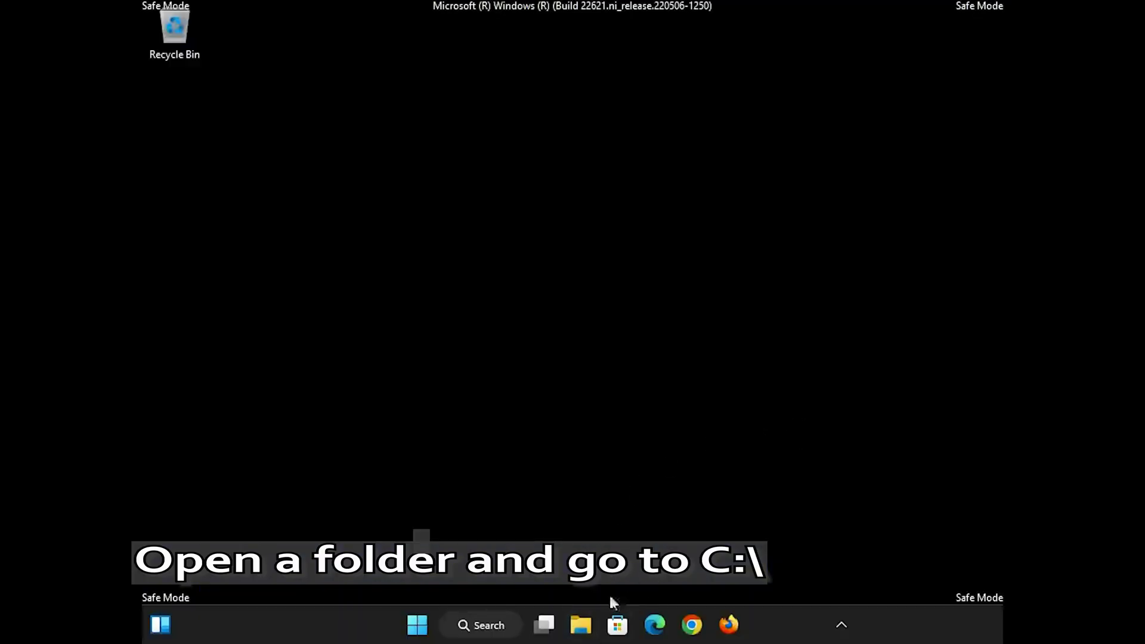
- Open File Explorer and go to the Windows folder on Local Disk (C:)
left_click(581, 625)
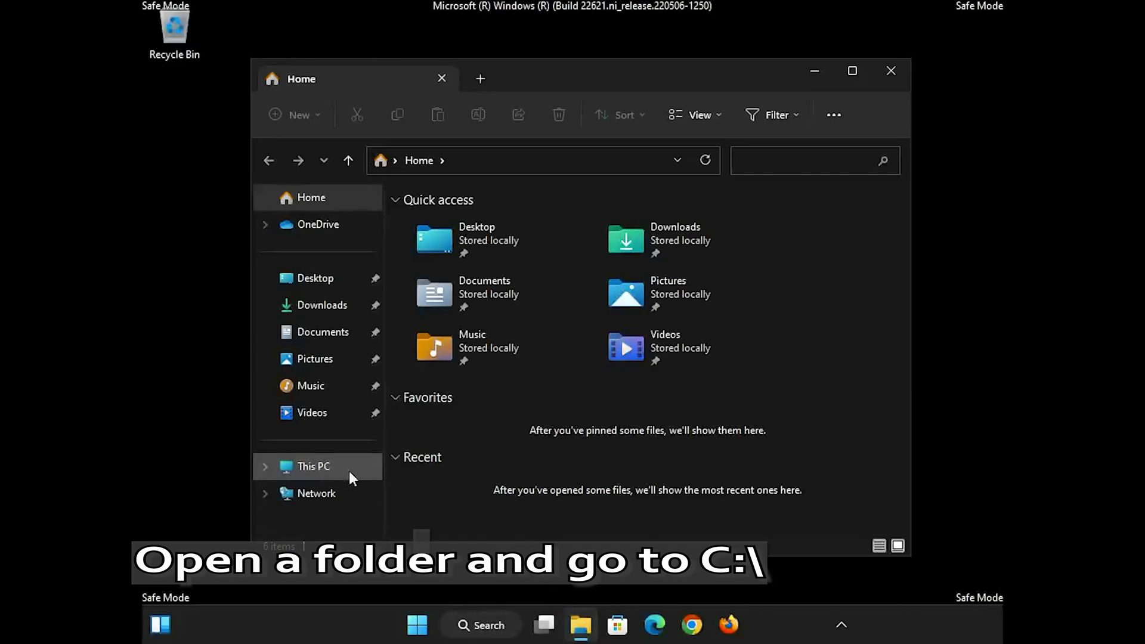
left_click(261, 468)
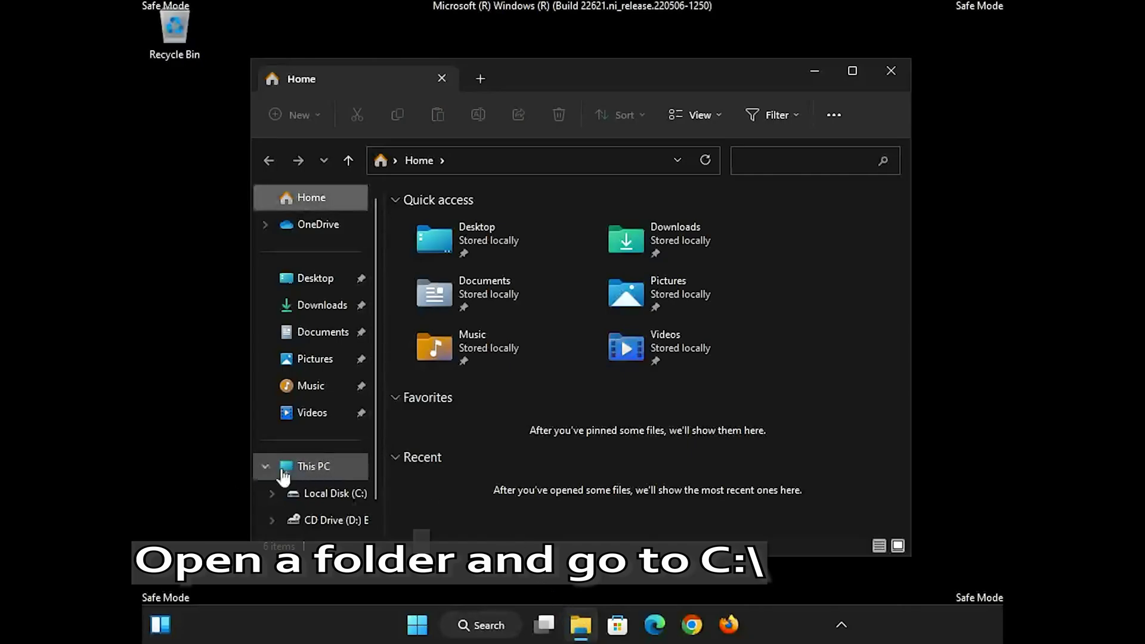
left_click(341, 500)
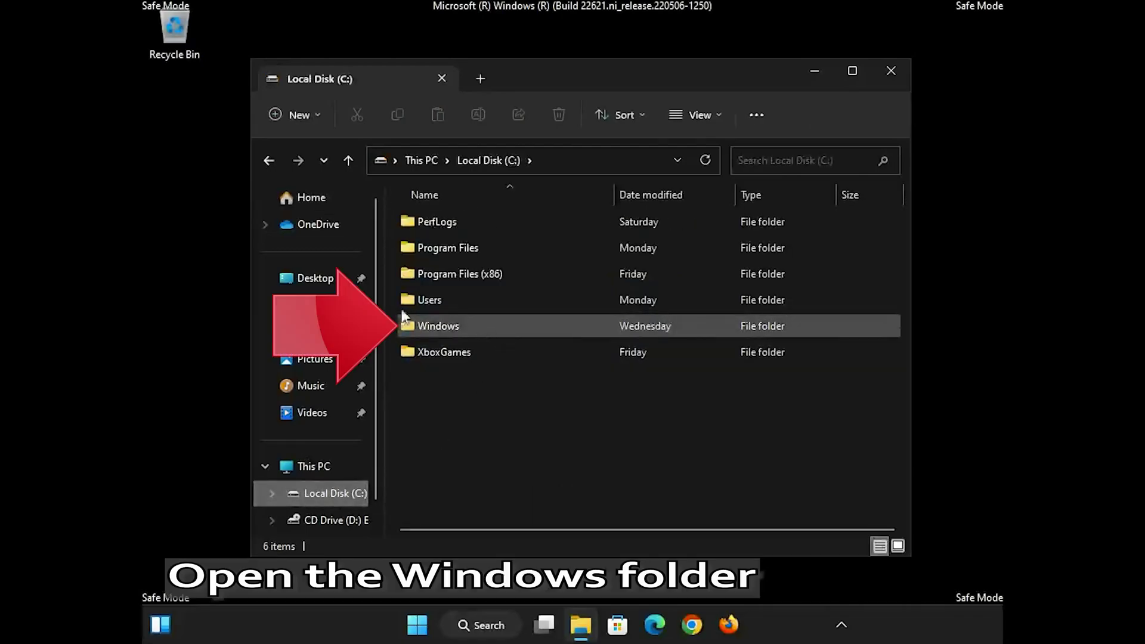
double_click(470, 326)
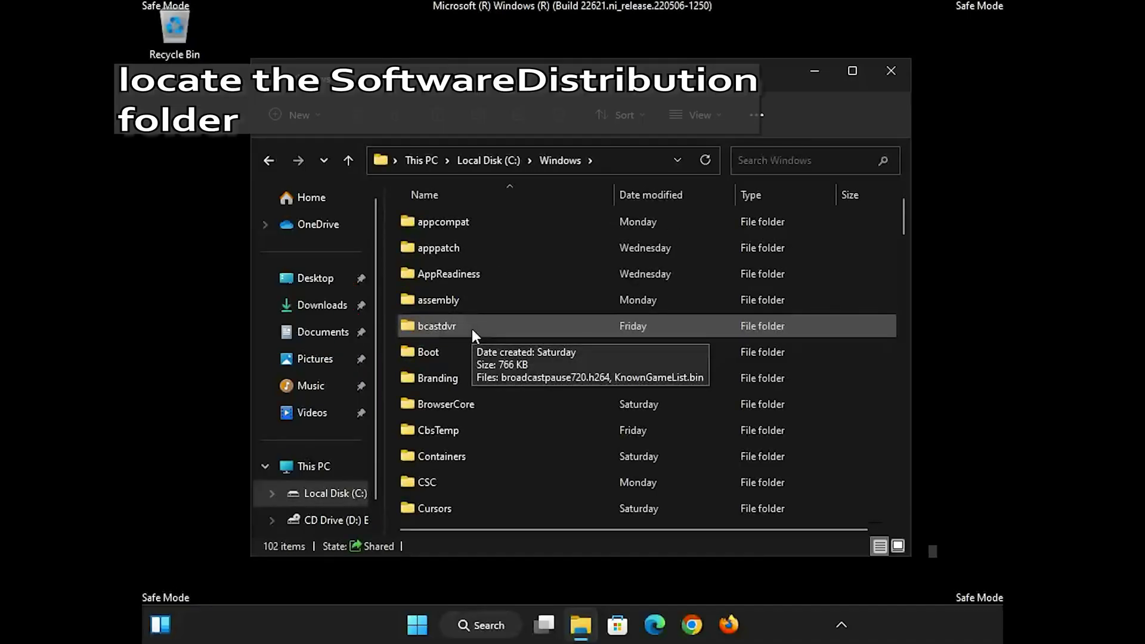
- Delete the SoftwareDistribution folder from C:\Windows and close the File Explorer window
scroll(471, 328, "down", 5)
scroll(471, 328, "down", 3)
scroll(471, 328, "down", 8)
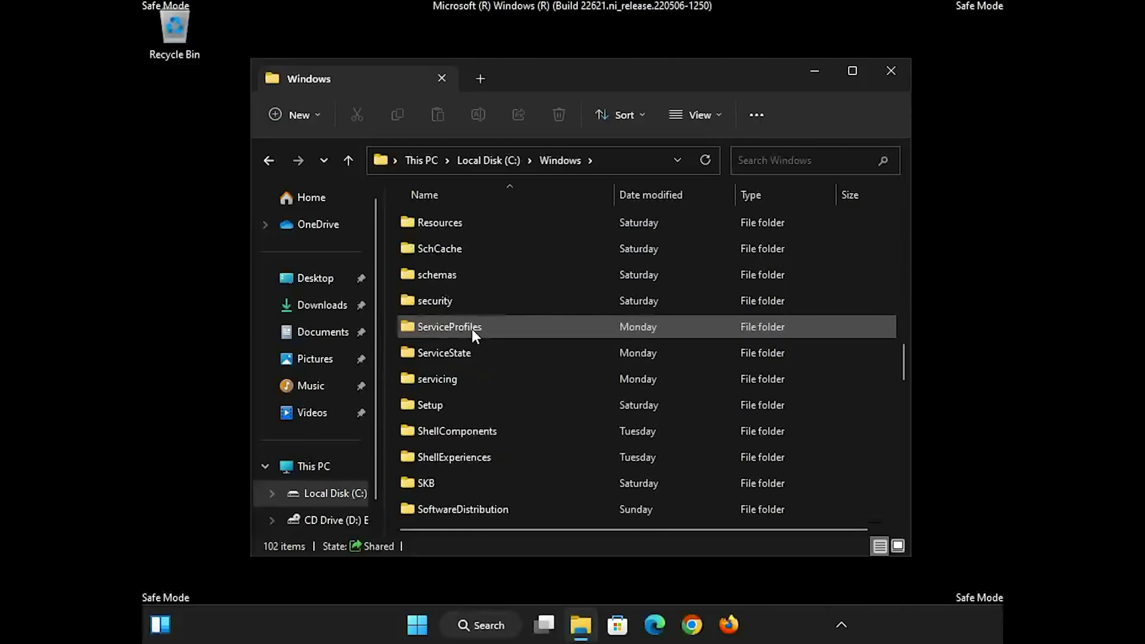
scroll(471, 328, "down", 1)
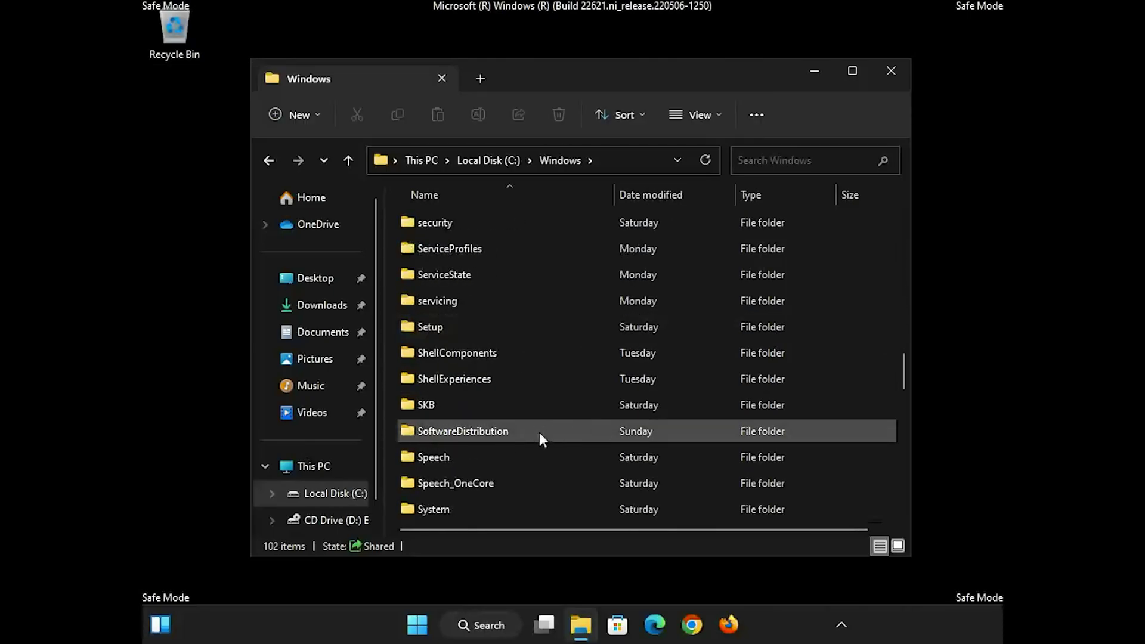
left_click(538, 431)
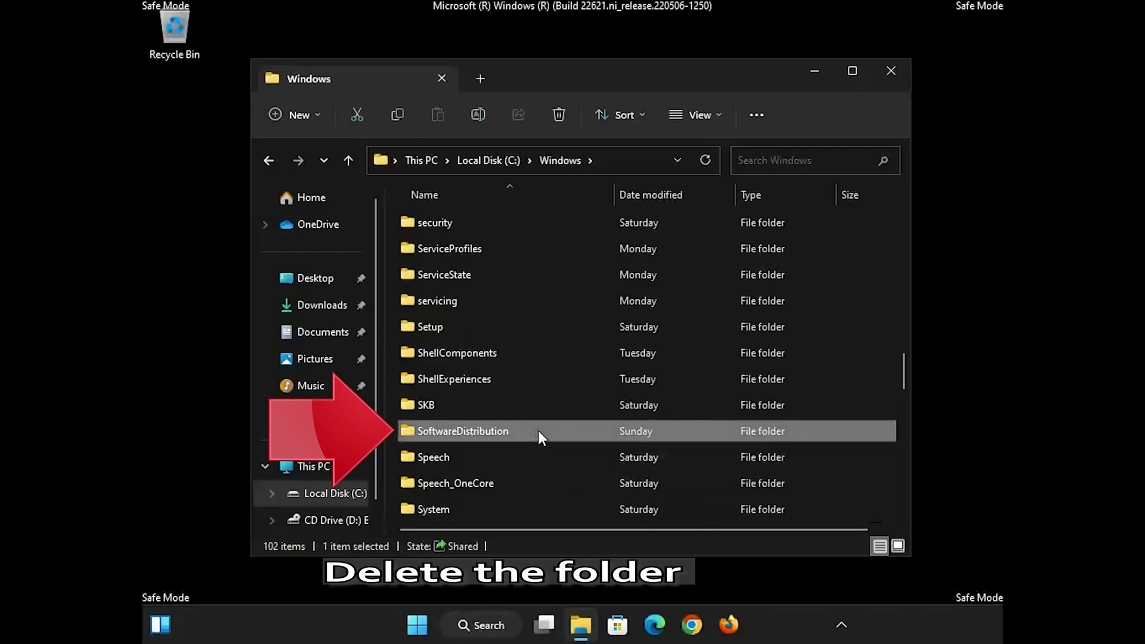
right_click(537, 430)
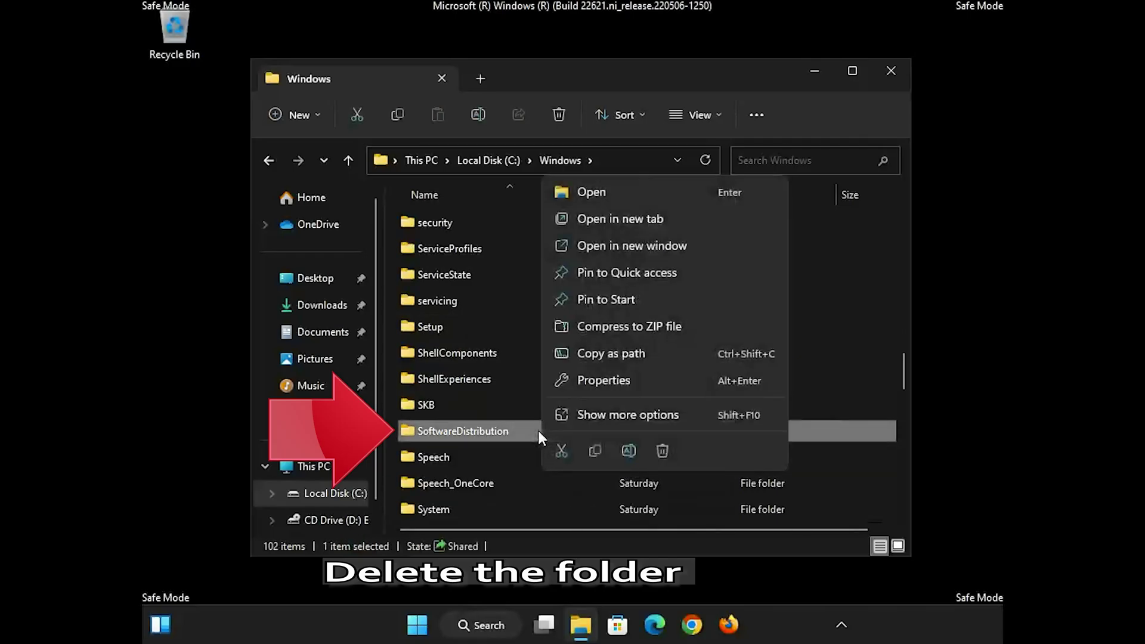
left_click(661, 450)
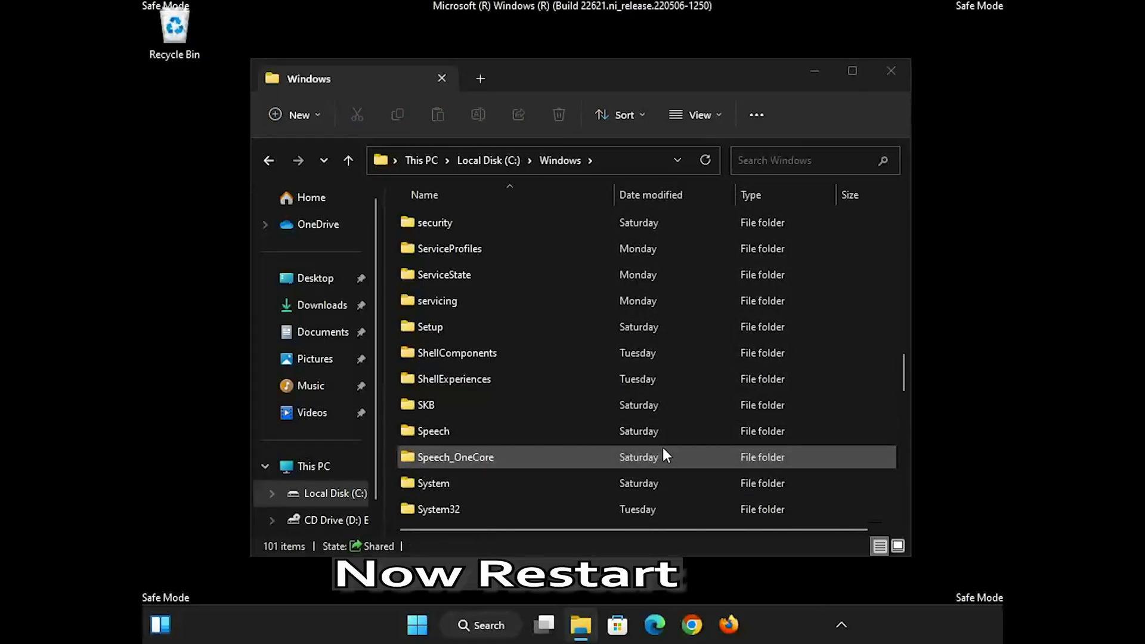
left_click(889, 77)
- Empty the Recycle Bin, agreeing to permanently delete the SoftwareDistribution folder
right_click(167, 29)
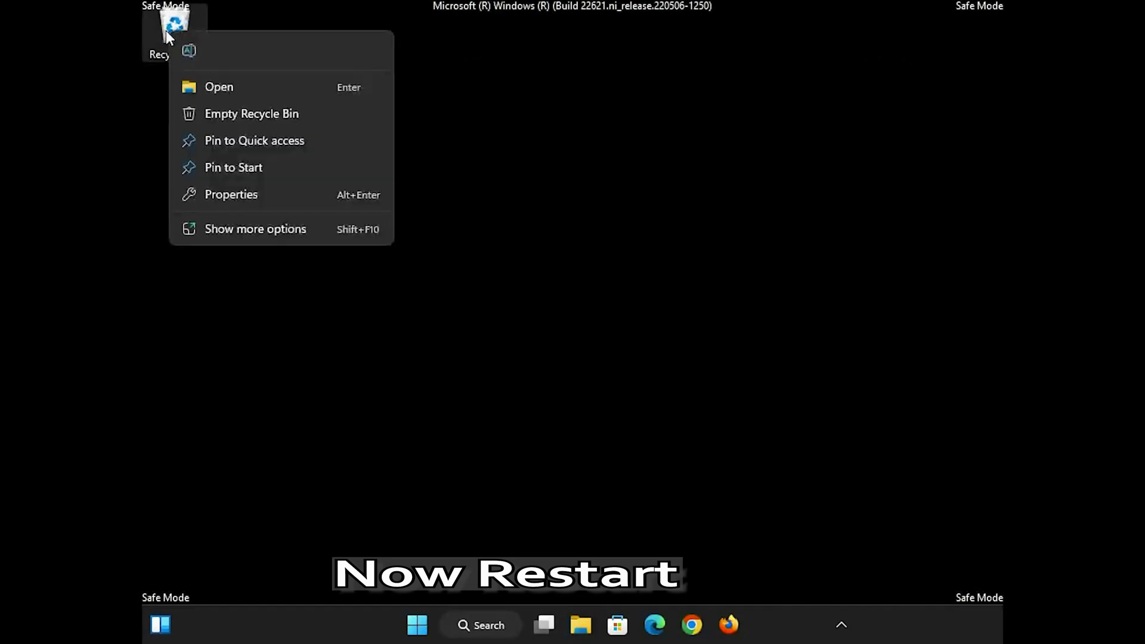
left_click(234, 117)
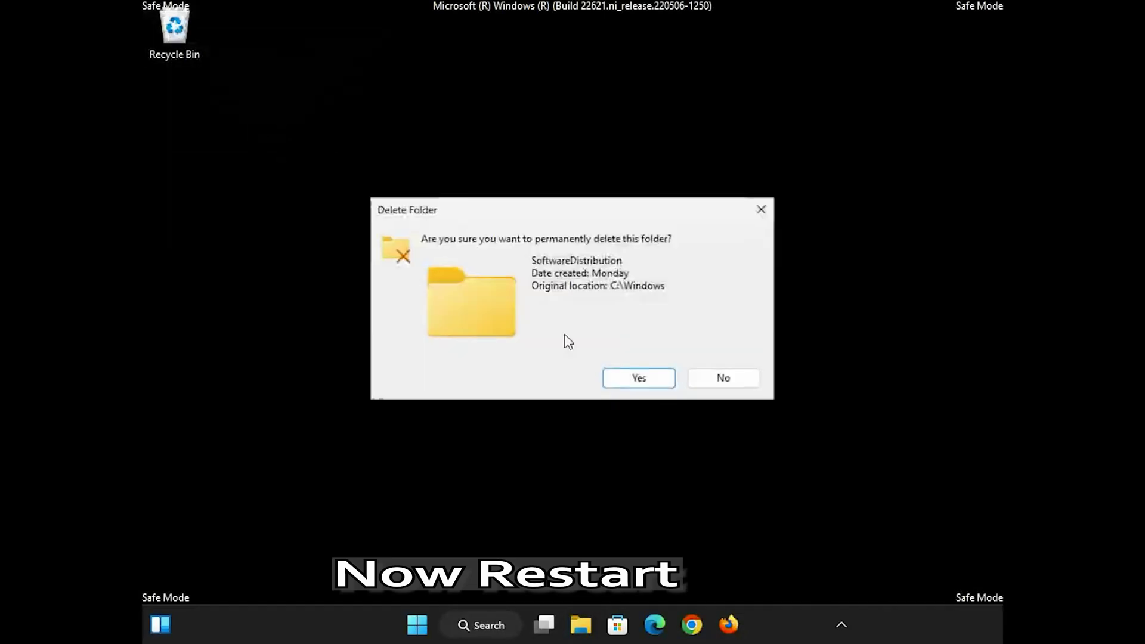
left_click(637, 377)
- Restart the computer to leave Safe Mode
left_click(417, 626)
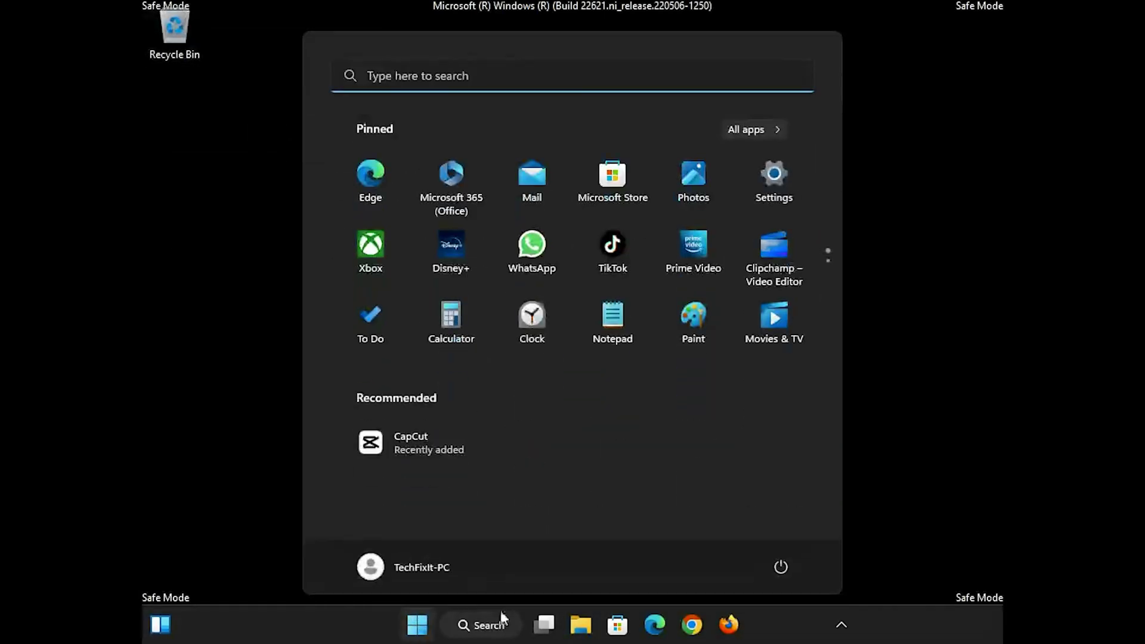
left_click(778, 568)
left_click(779, 532)
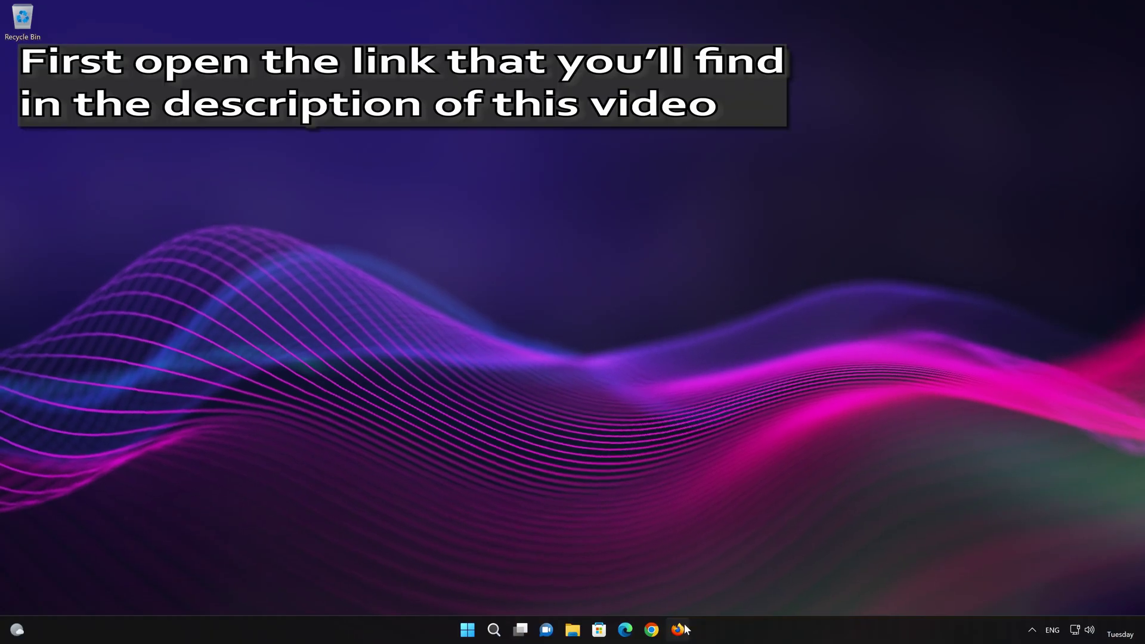
- Switch to Firefox and open Microsoft's Download Windows 11 page at microsoft.com/software-download/windows11
left_click(683, 630)
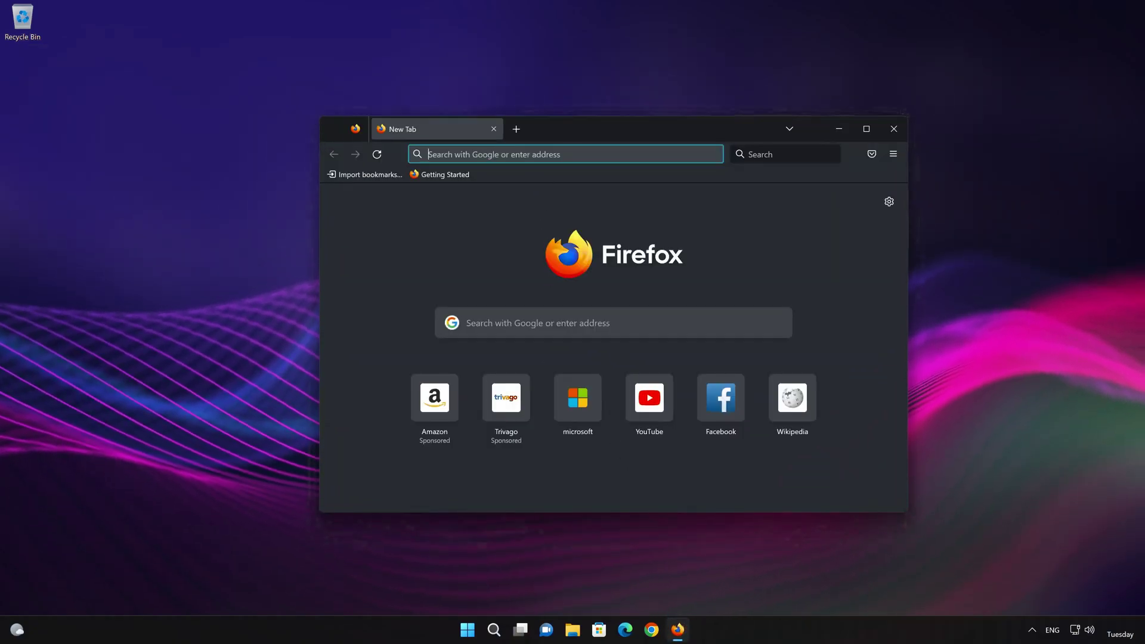
right_click(535, 154)
left_click(563, 241)
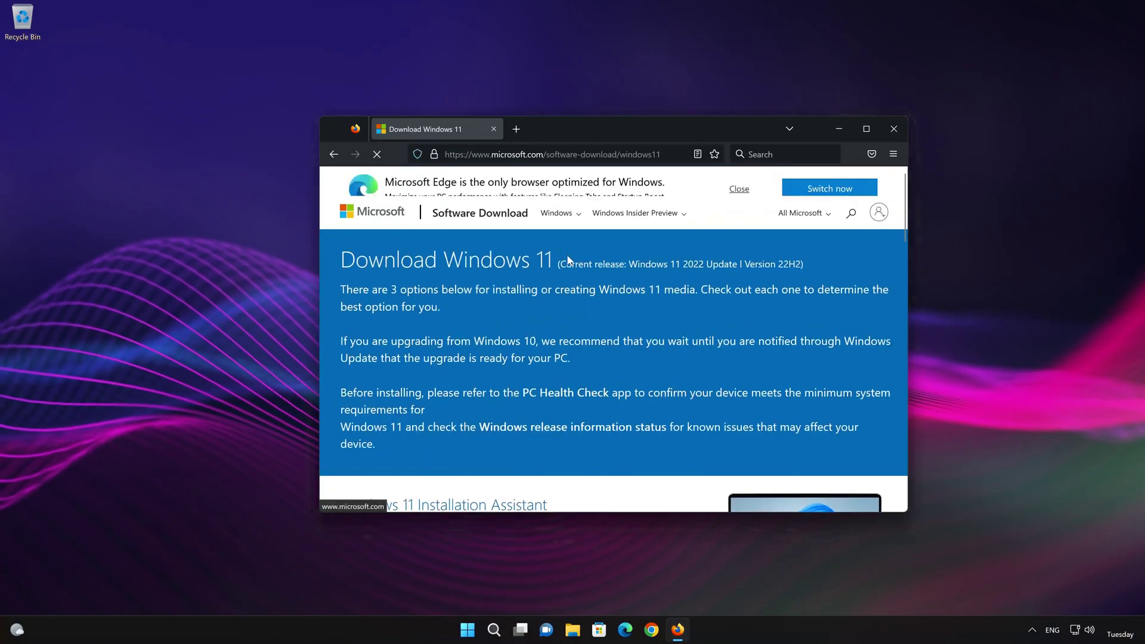
- Download the media creation tool offered under Create Windows 11 Installation Media, and close the browser
scroll(567, 261, "down", 5)
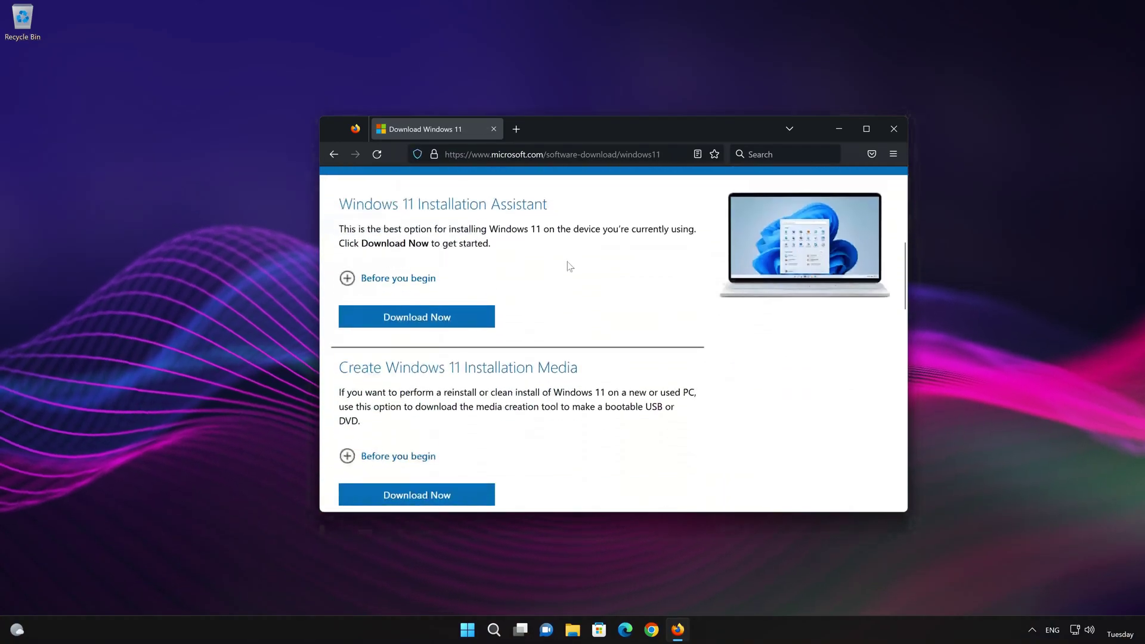
scroll(568, 264, "down", 2)
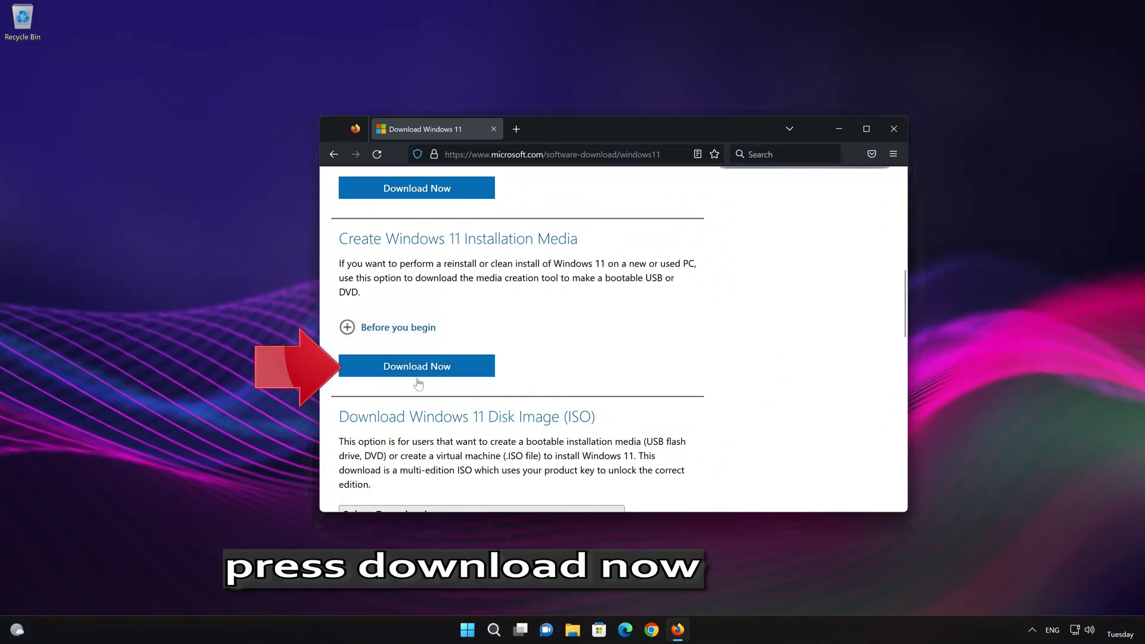
left_click(436, 370)
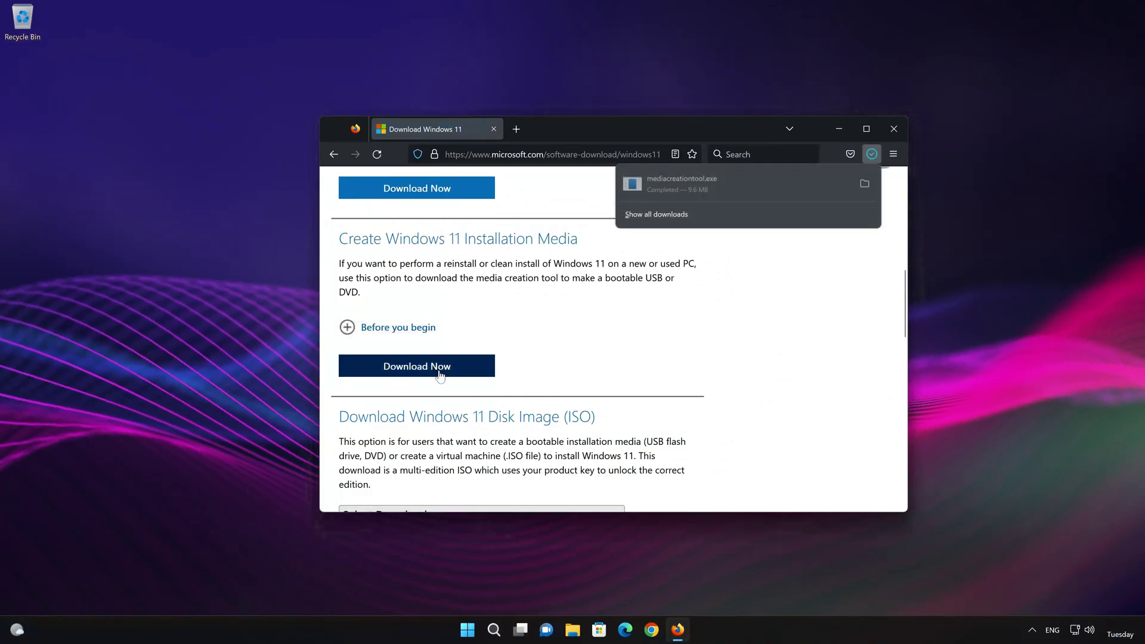
left_click(892, 128)
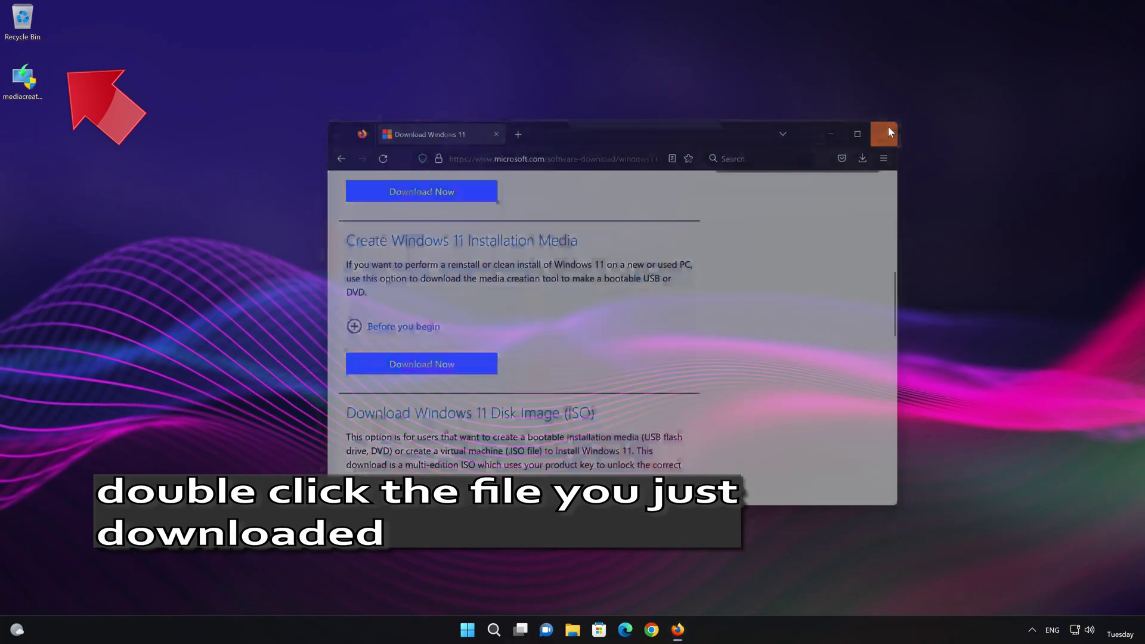
- Run the downloaded media creation tool with permission to make changes, accept the license terms, and keep the recommended language and edition
double_click(23, 98)
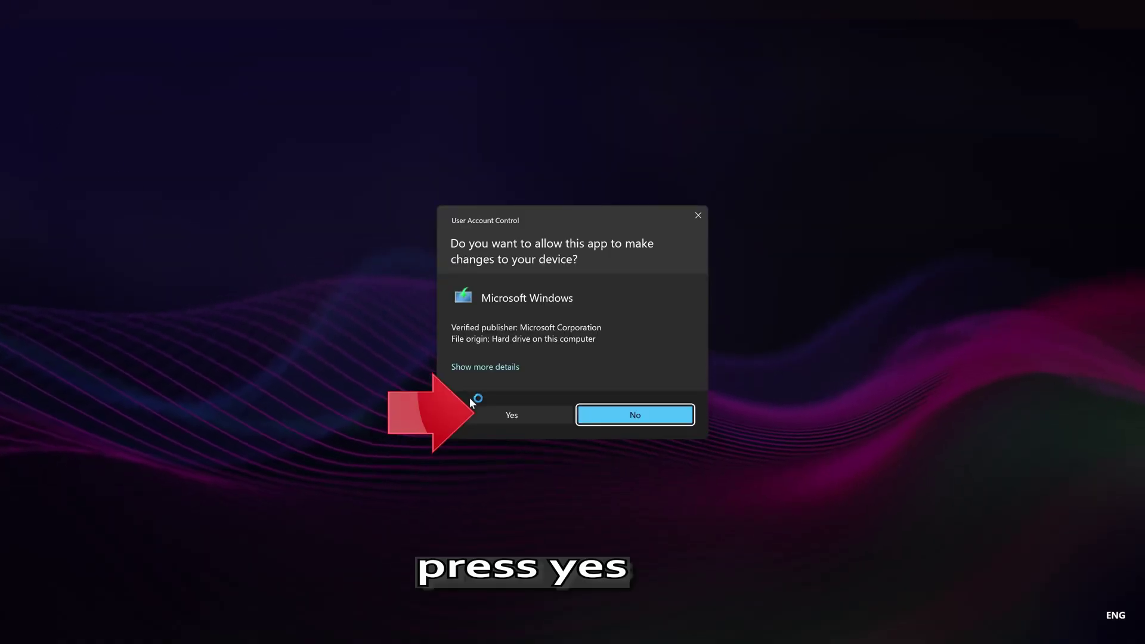
left_click(506, 416)
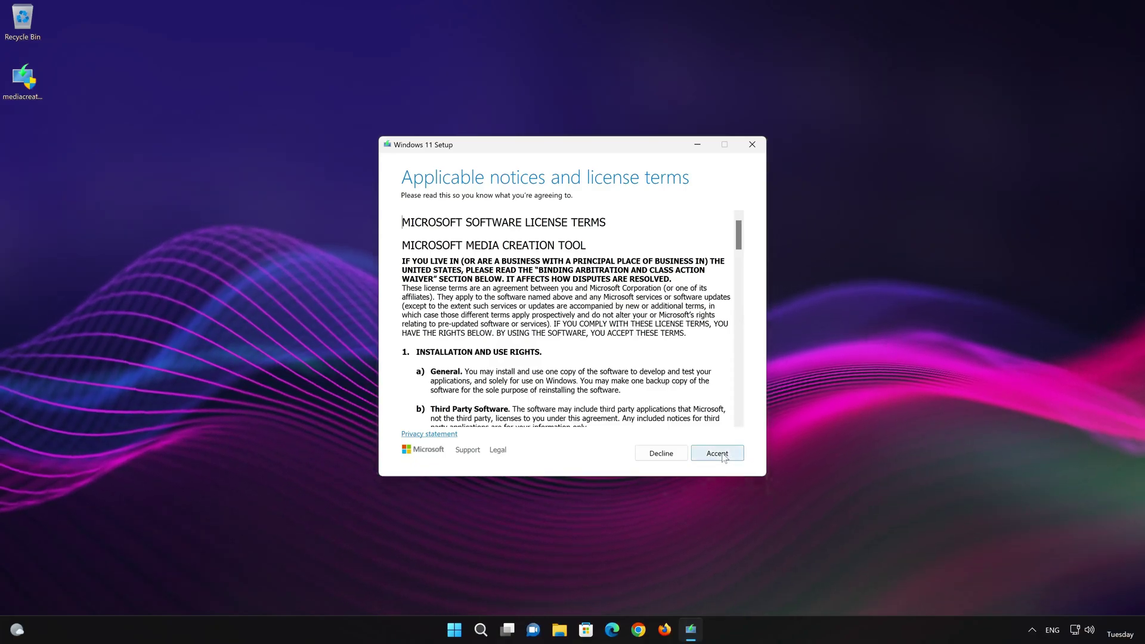
left_click(718, 453)
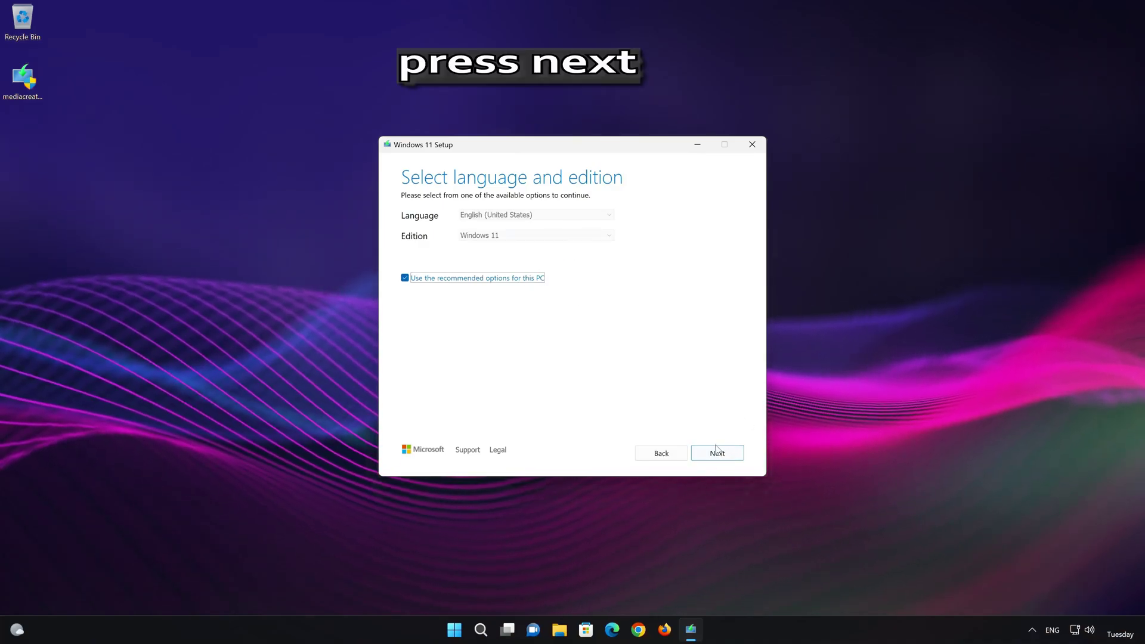
left_click(733, 457)
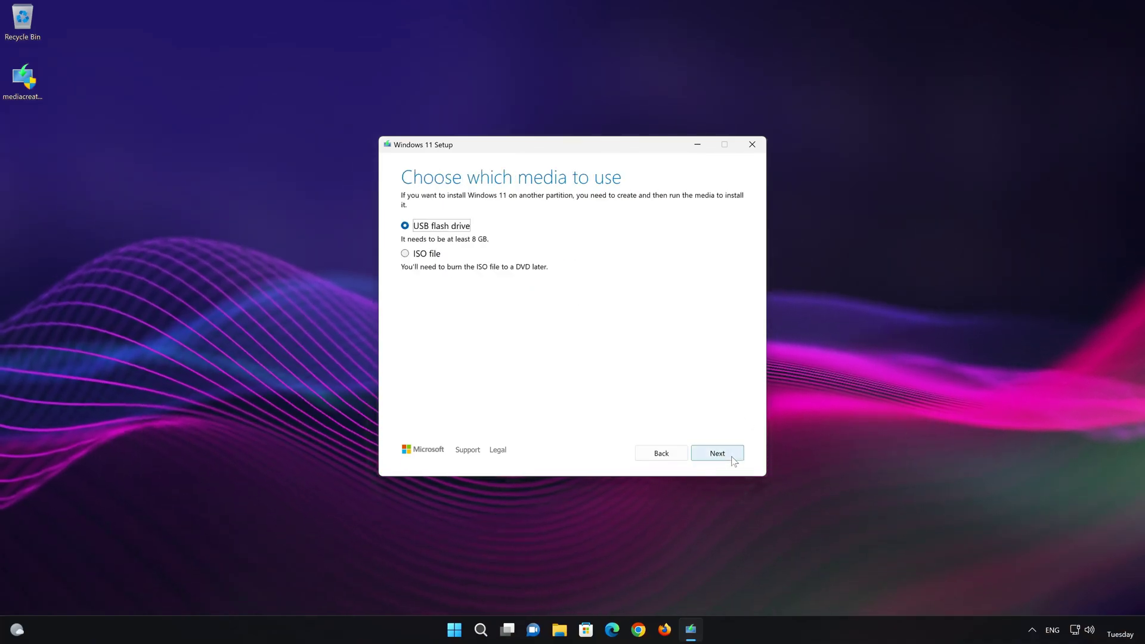
- Choose ISO file as the media, save it to the Desktop as Windows 11, and finish the media creation tool once the ISO is ready
left_click(405, 254)
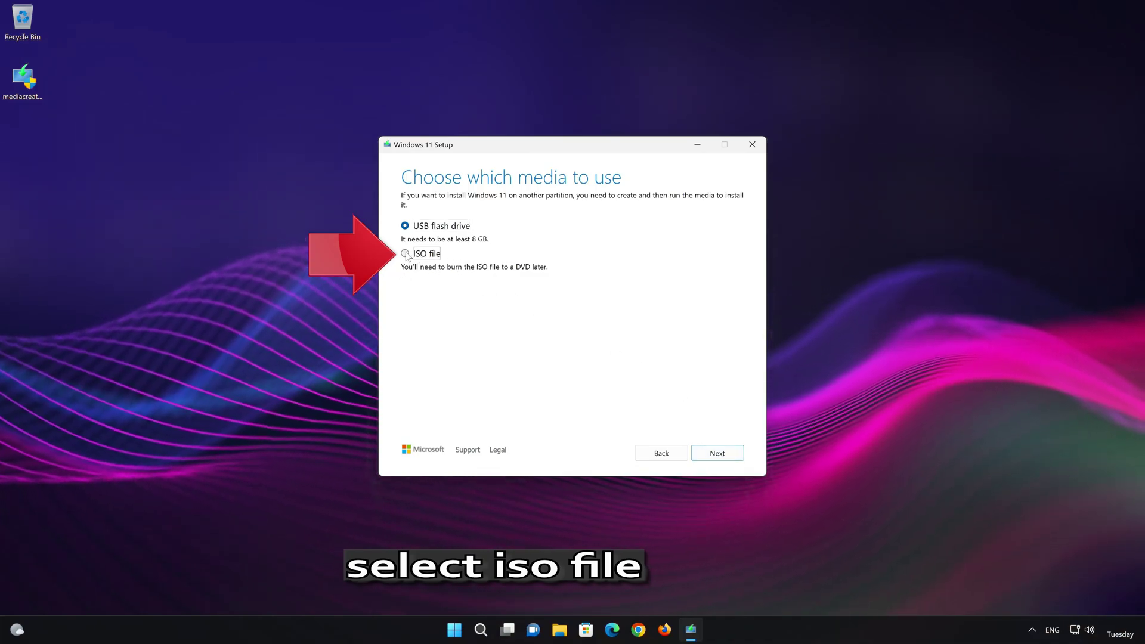
left_click(720, 457)
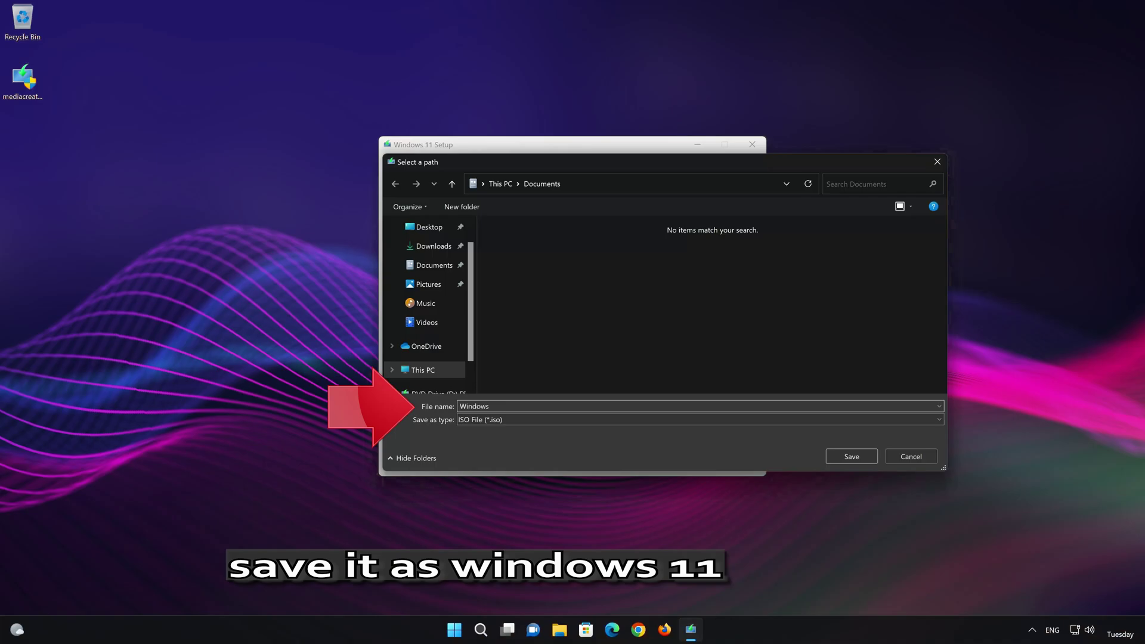
left_click(428, 227)
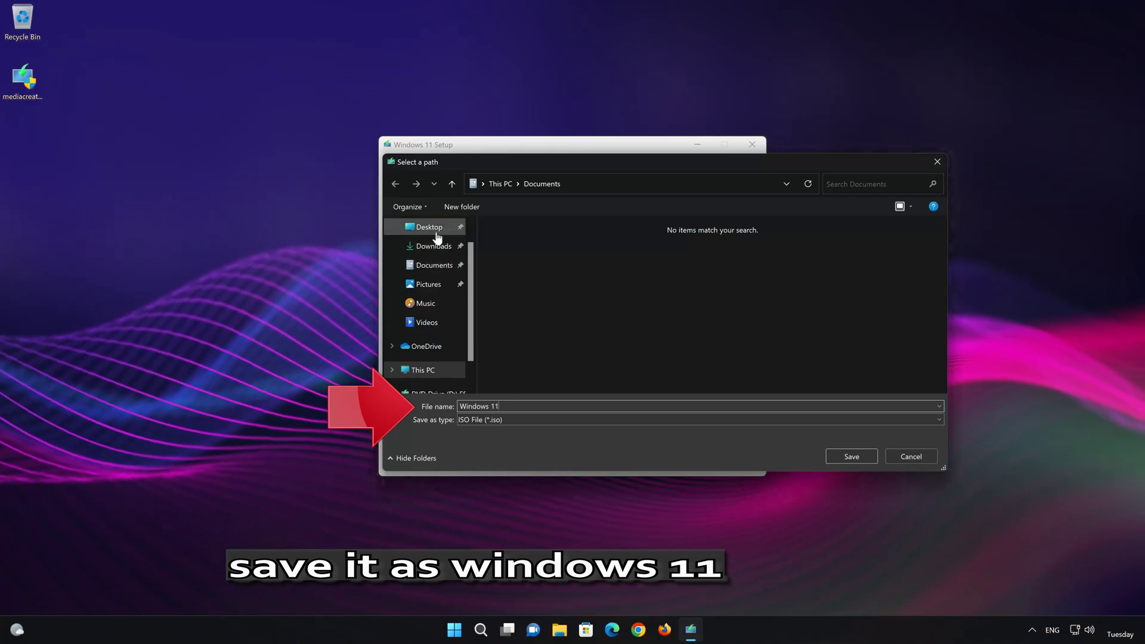
left_click(861, 457)
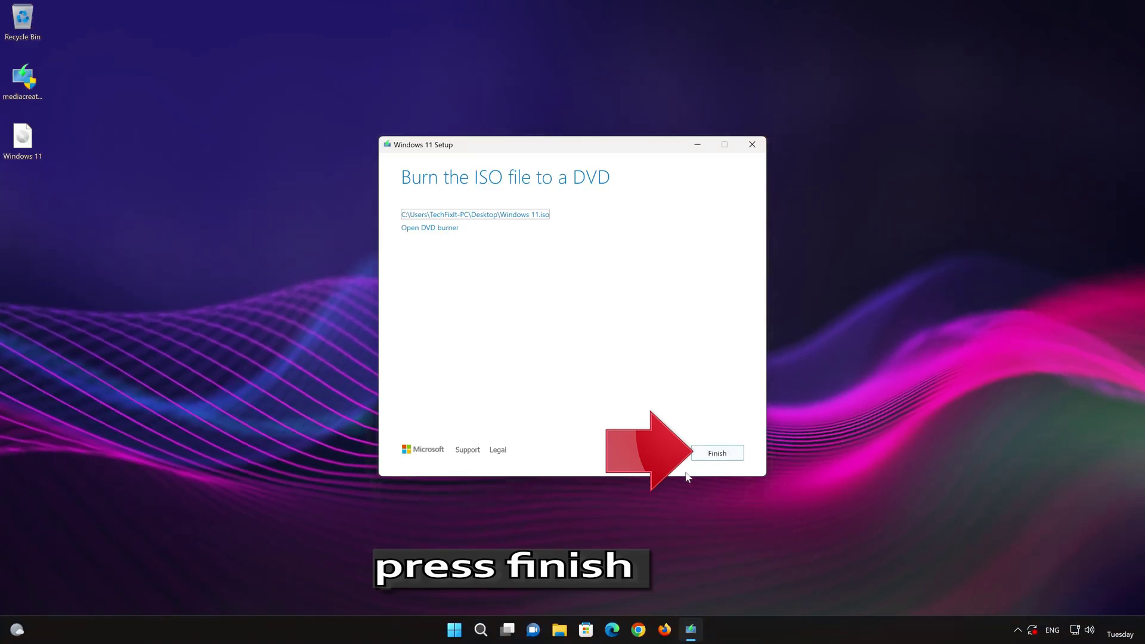
left_click(714, 452)
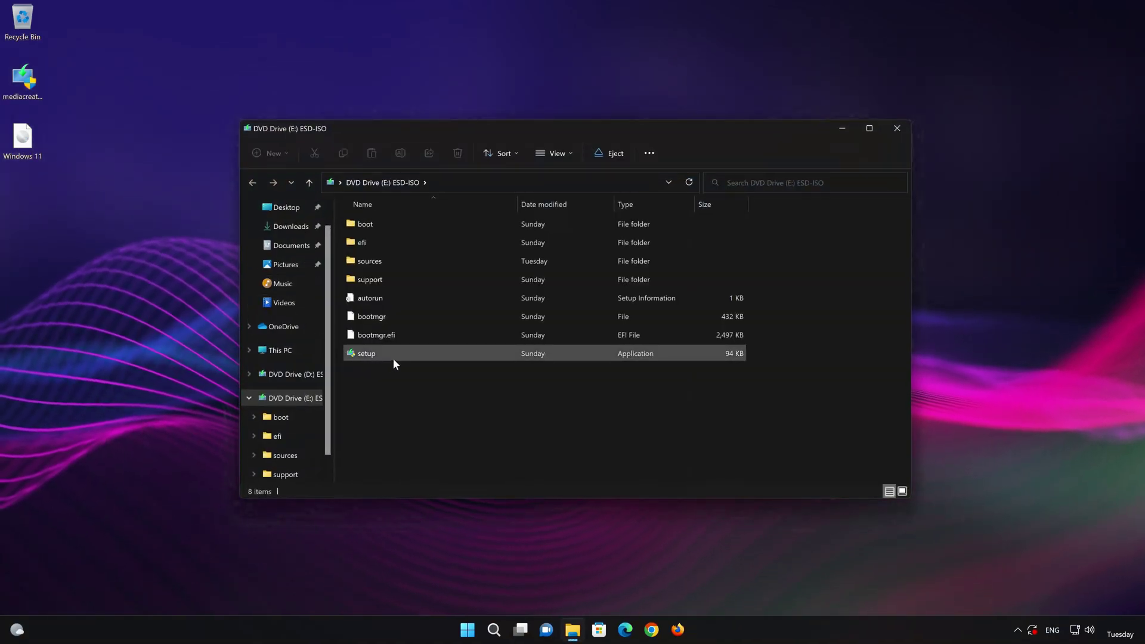
- Run setup from the mounted Windows 11 ISO with permission to make changes, and close the drive's folder window
left_click(411, 355)
double_click(428, 352)
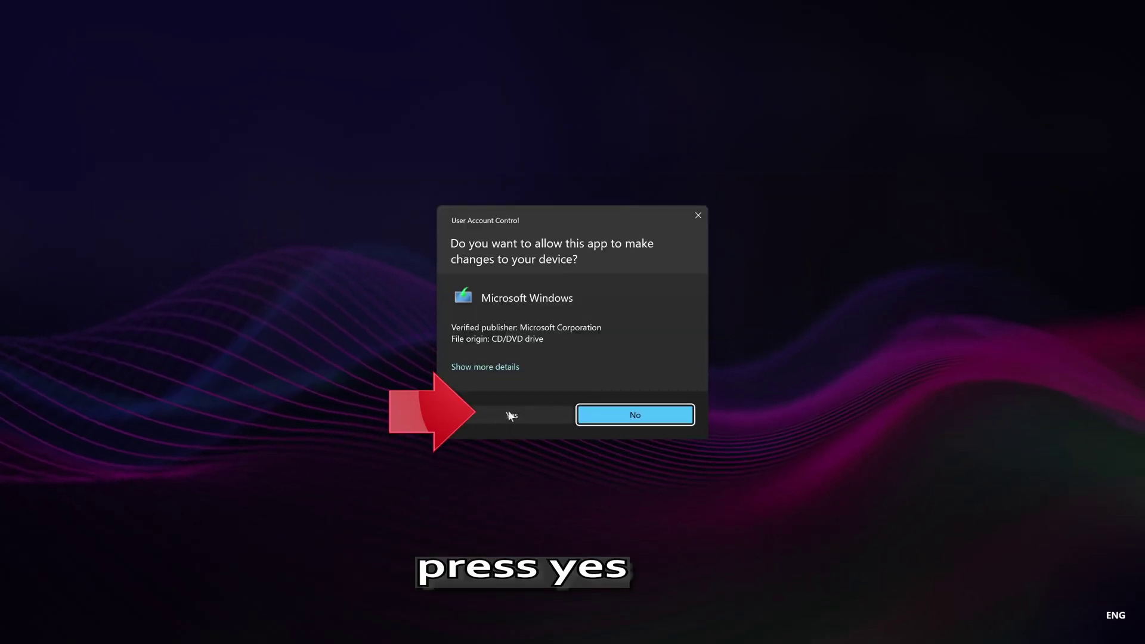
left_click(510, 415)
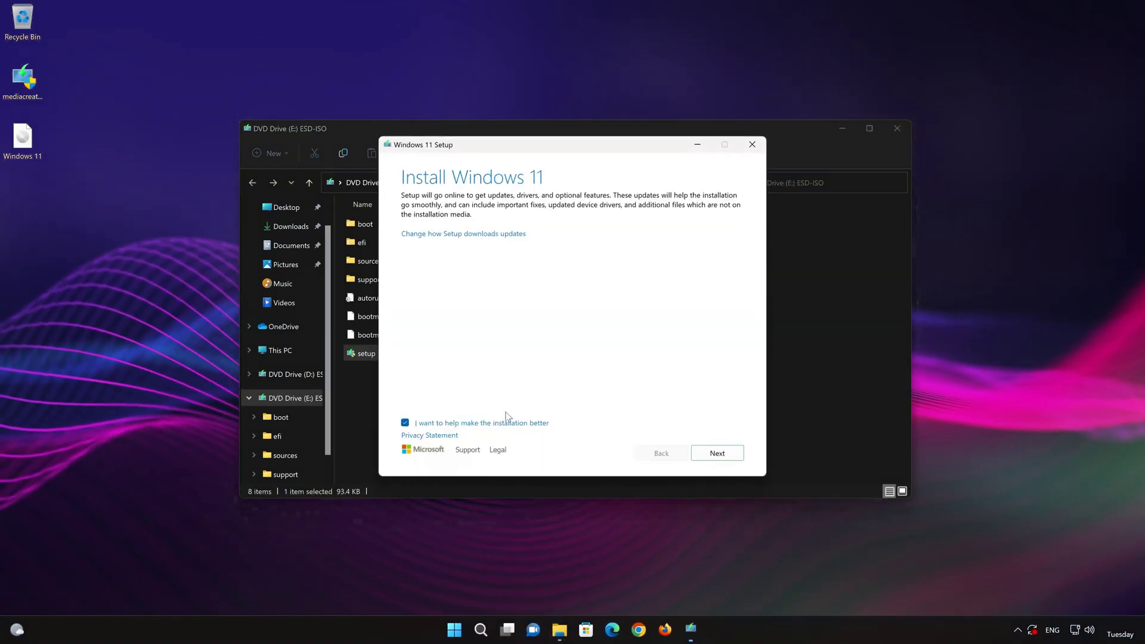
left_click(896, 128)
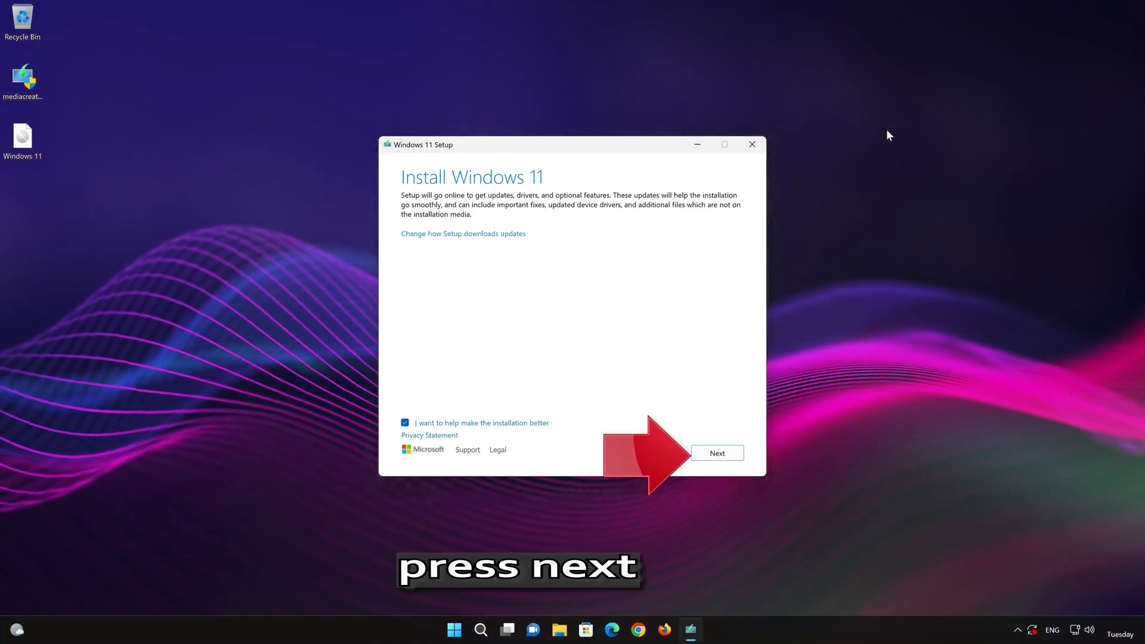
- Proceed with Windows 11 Setup, accept the license terms, and start installing Windows 11 Pro while keeping personal files and apps
left_click(722, 457)
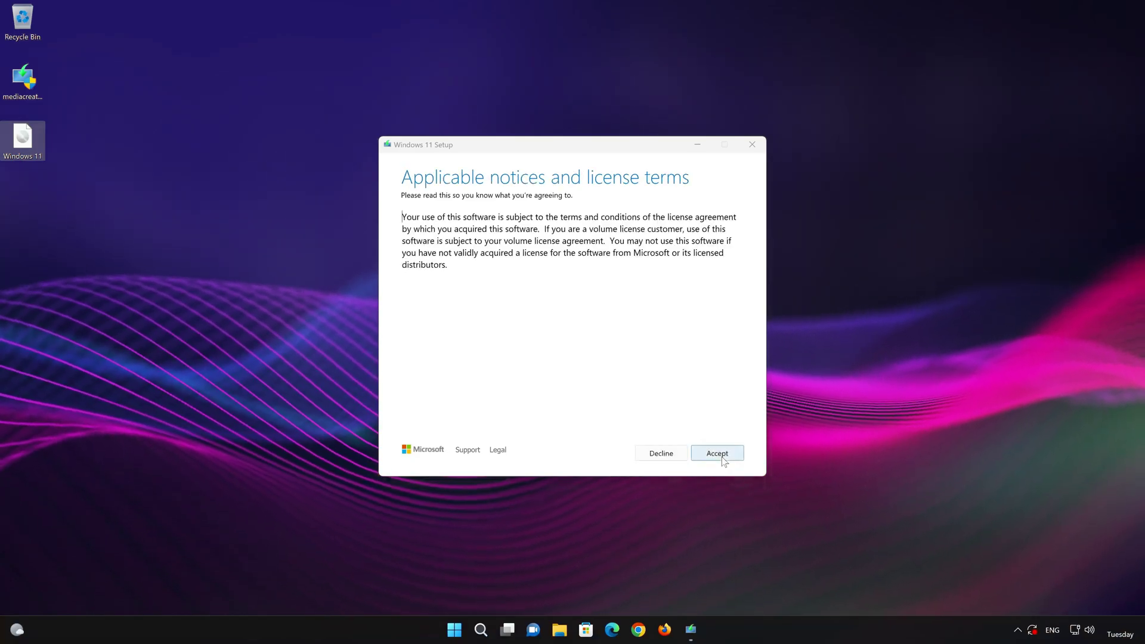
left_click(721, 458)
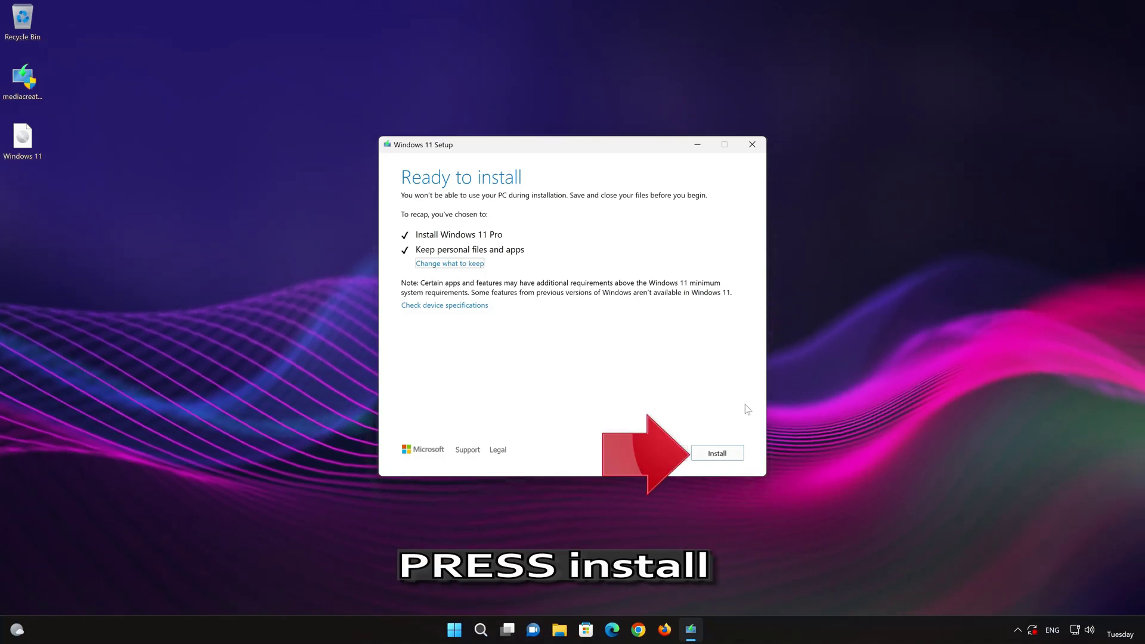
left_click(731, 455)
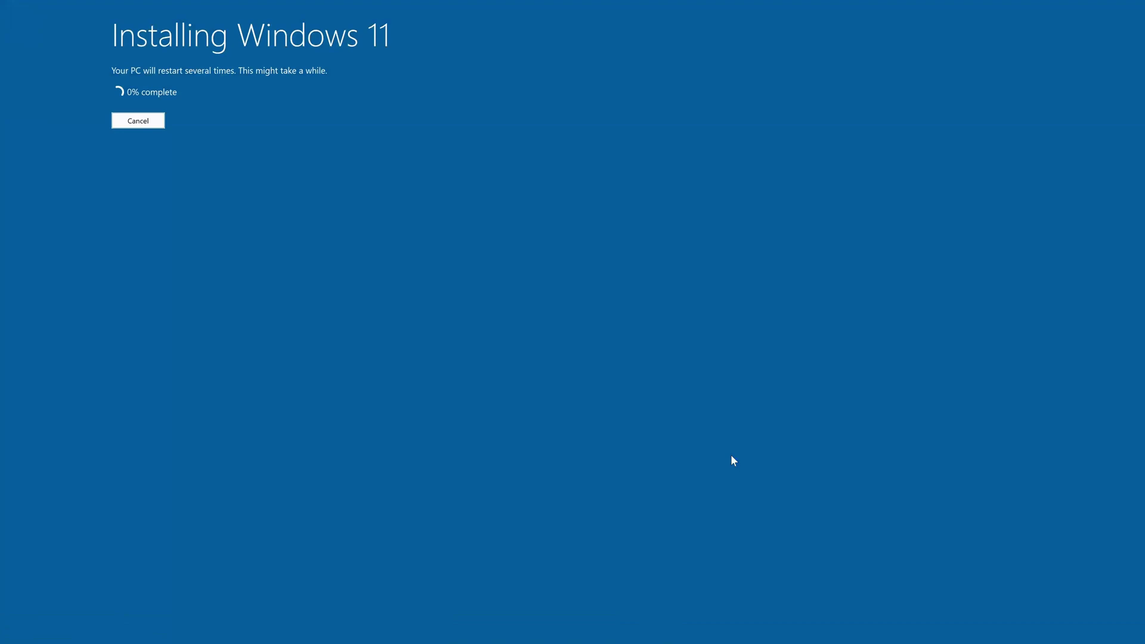